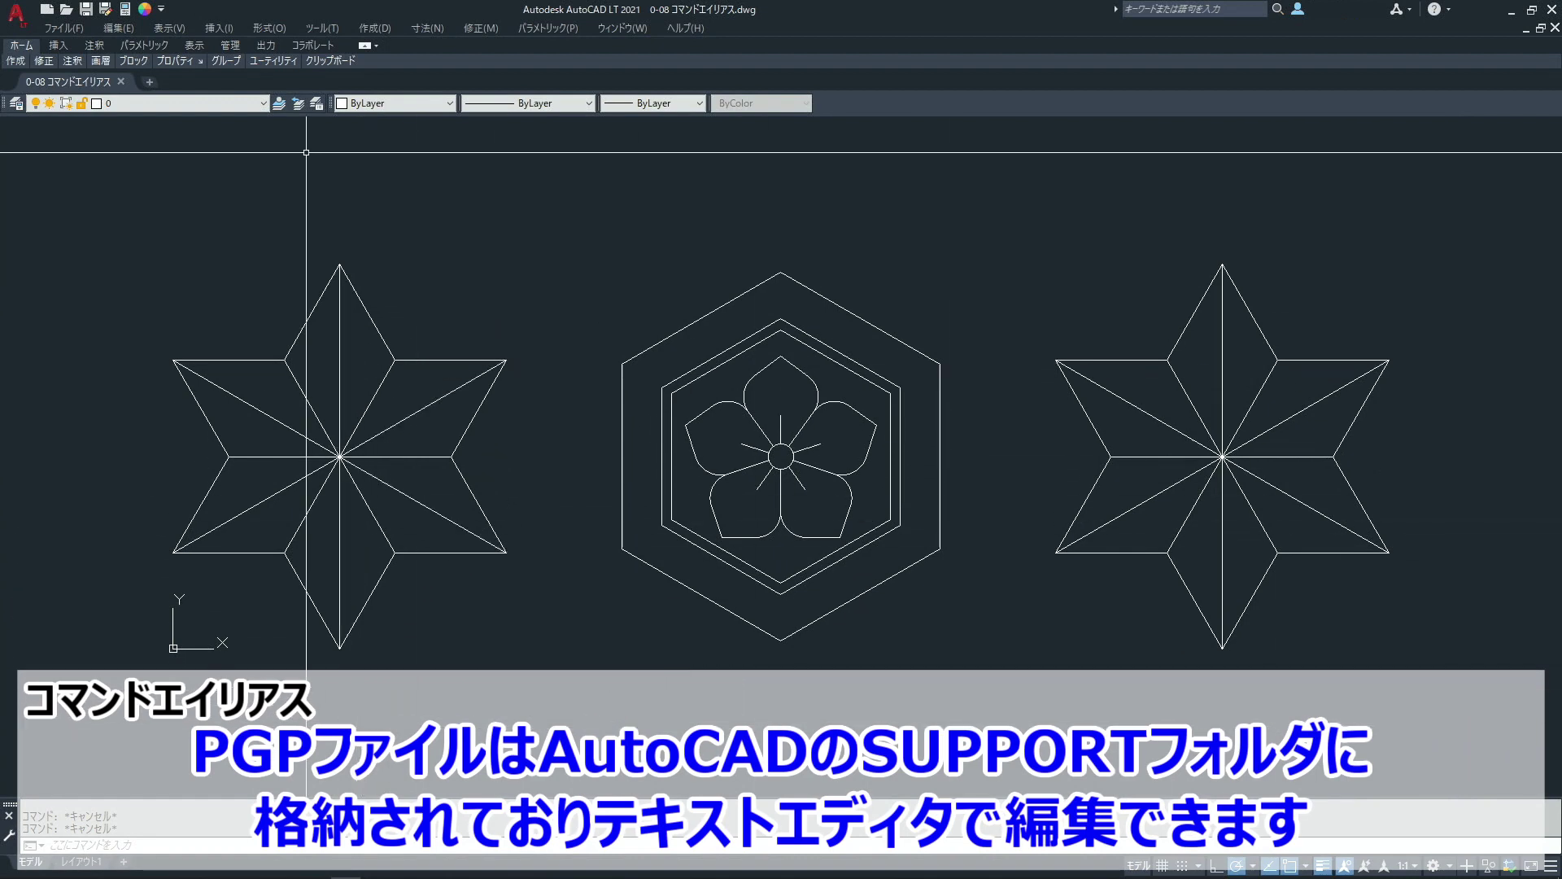
- Open the program parameters file acadlt.pgp for editing
{"action": "left_click", "coordinate": [314, 29]}
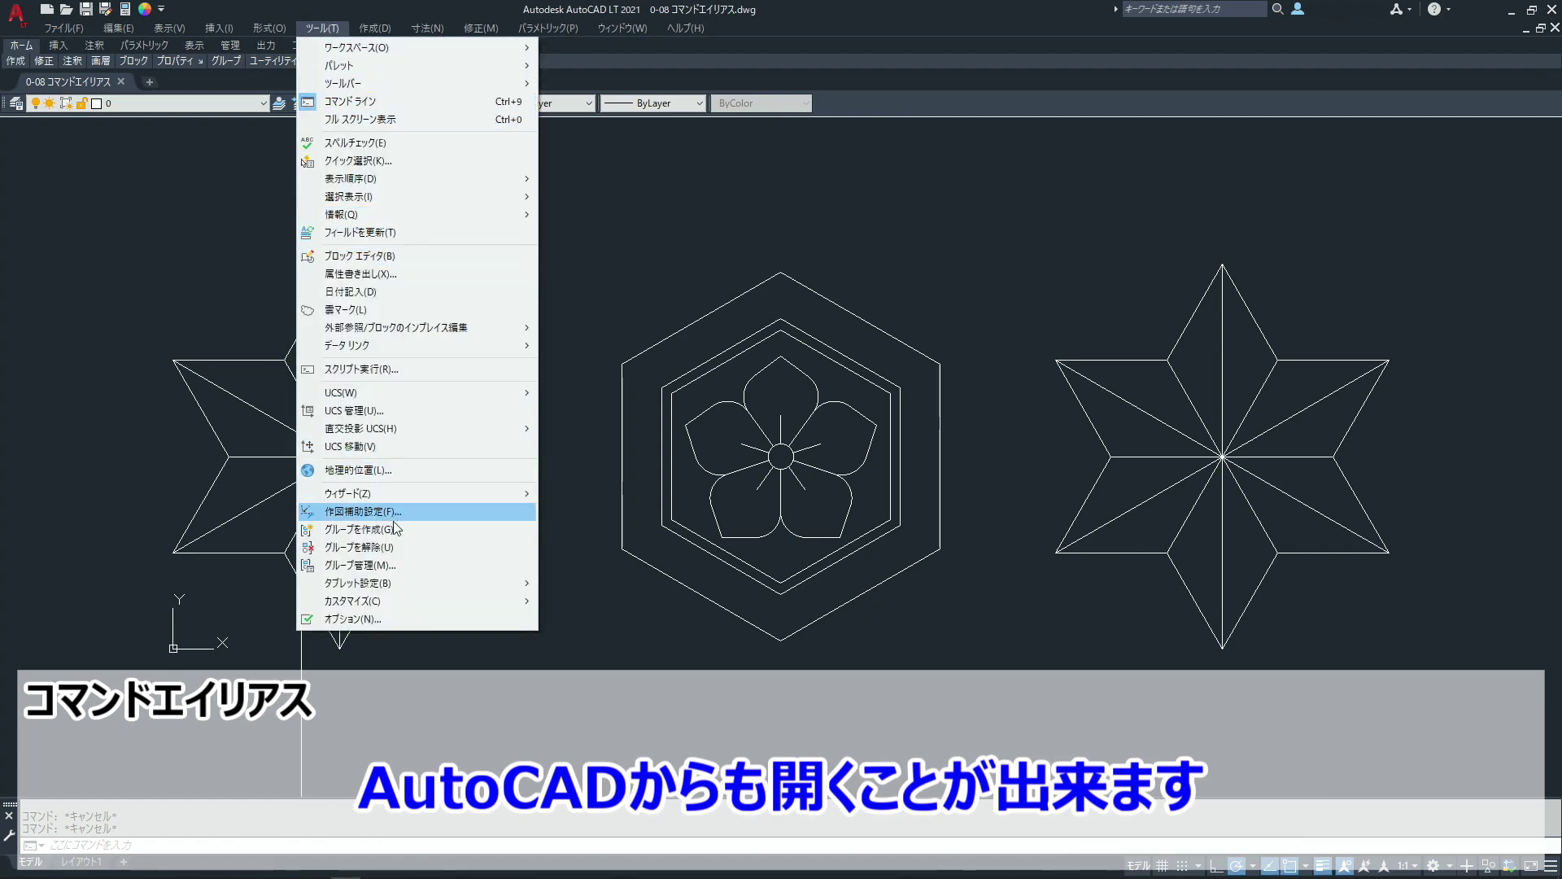
{"action": "mouse_move", "coordinate": [426, 602]}
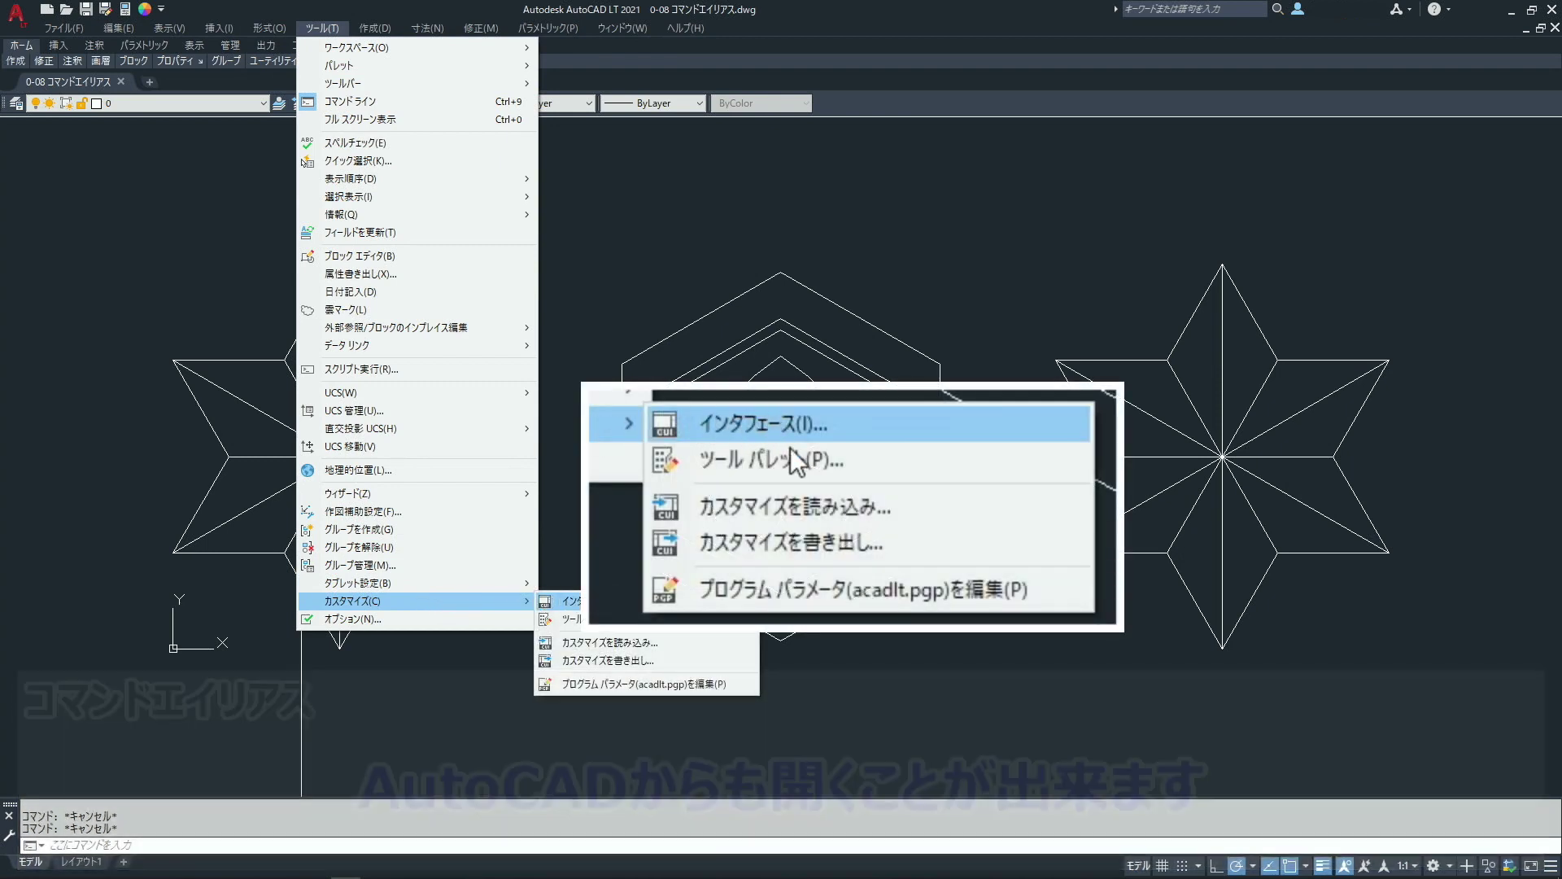
{"action": "left_click", "coordinate": [750, 691]}
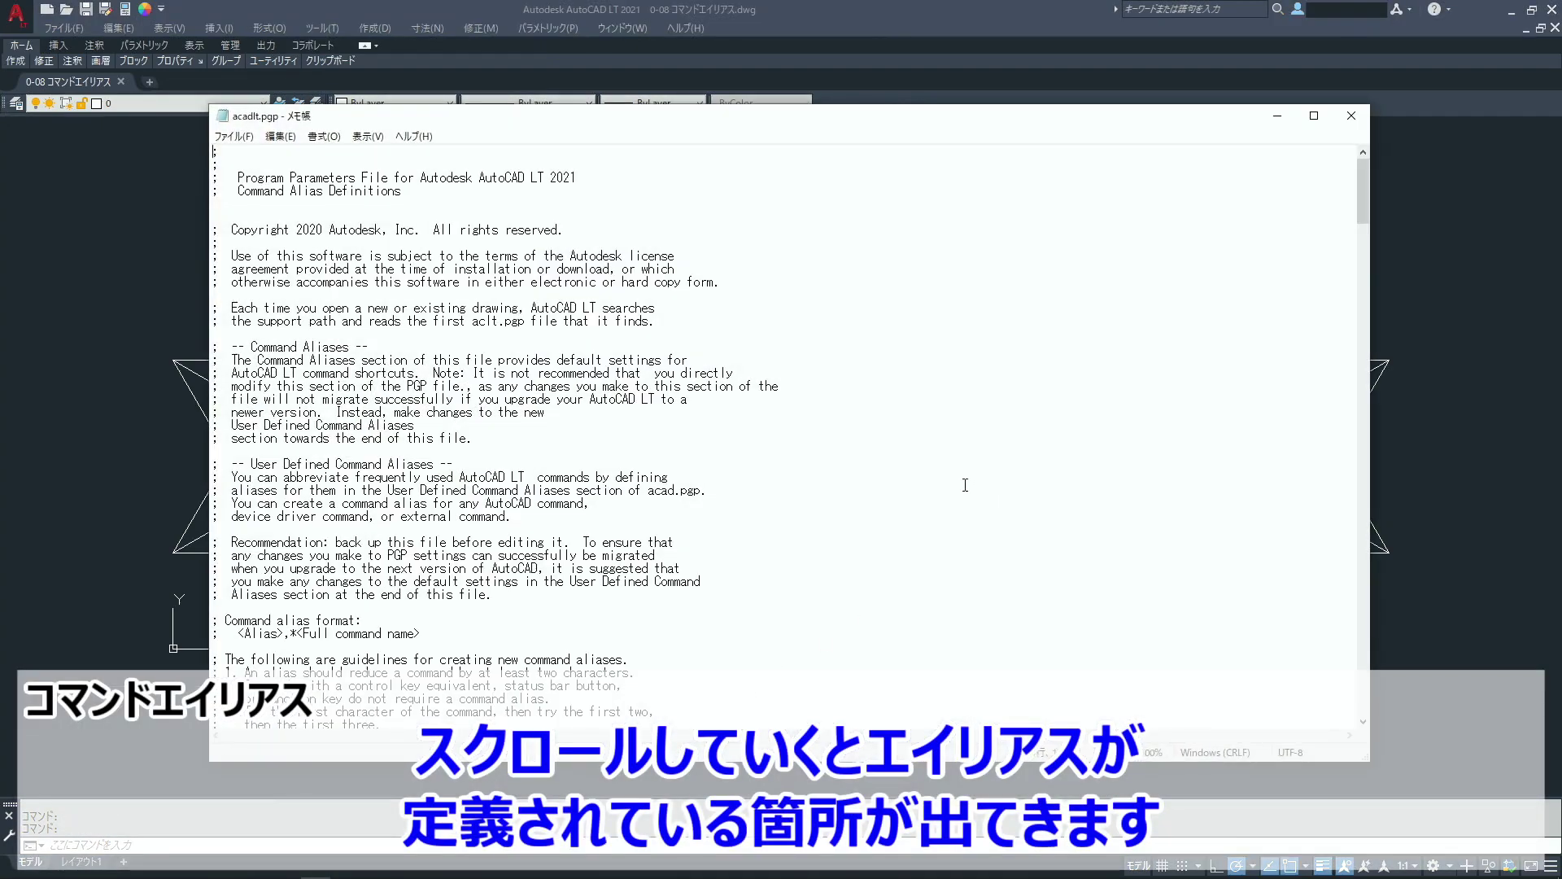
- Examine the command alias format and the sample alias definitions in acadlt.pgp, and close the file
{"action": "scroll", "coordinate": [965, 485], "scroll_direction": "down", "scroll_amount": 1}
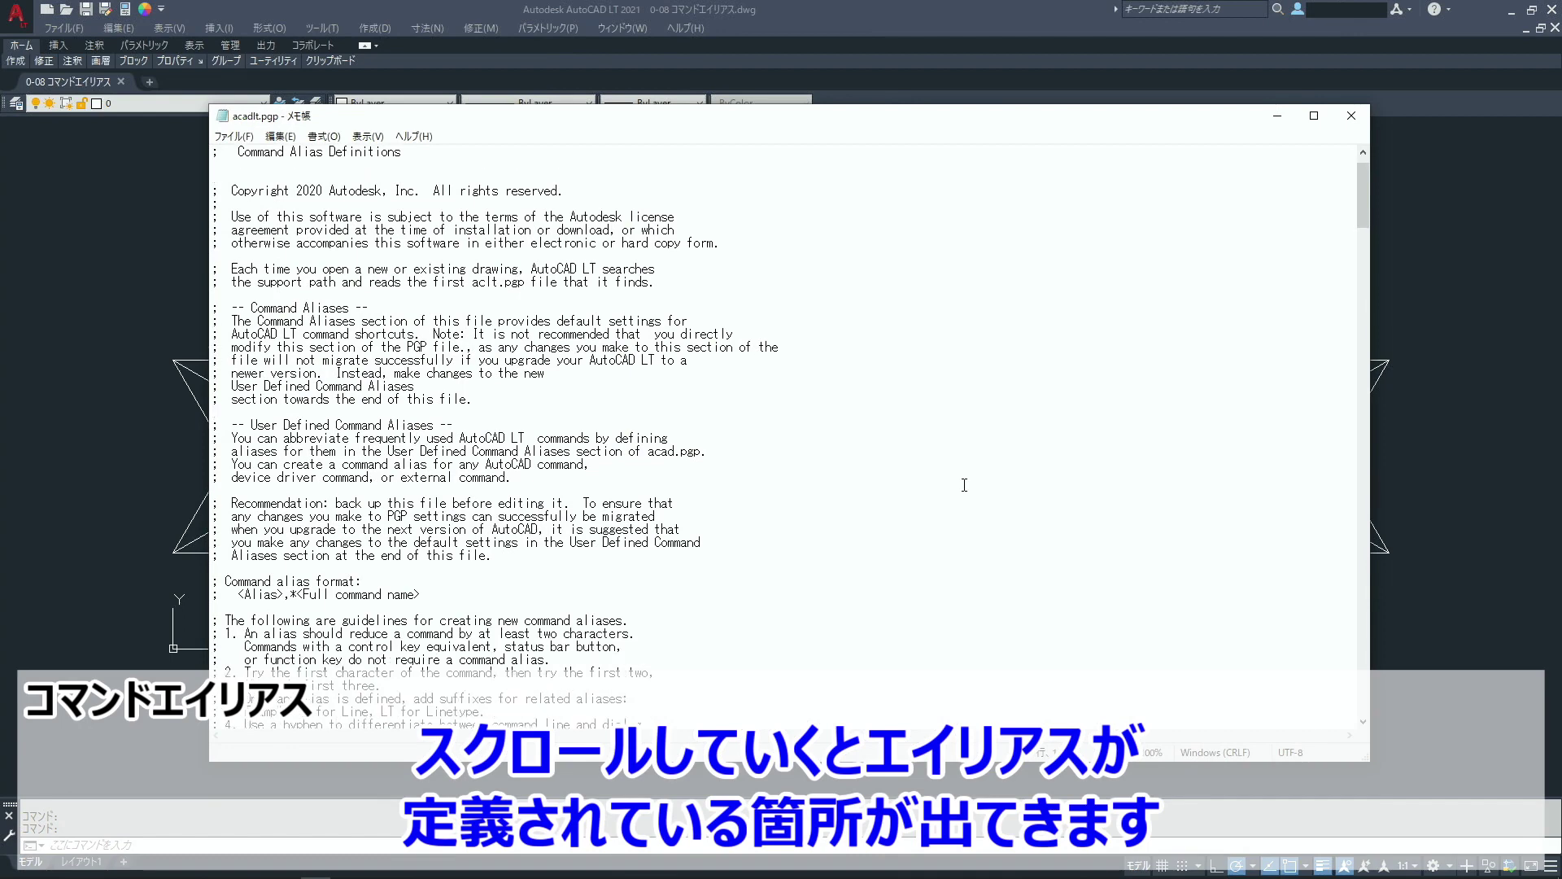
{"action": "scroll", "coordinate": [964, 485], "scroll_direction": "down", "scroll_amount": 1}
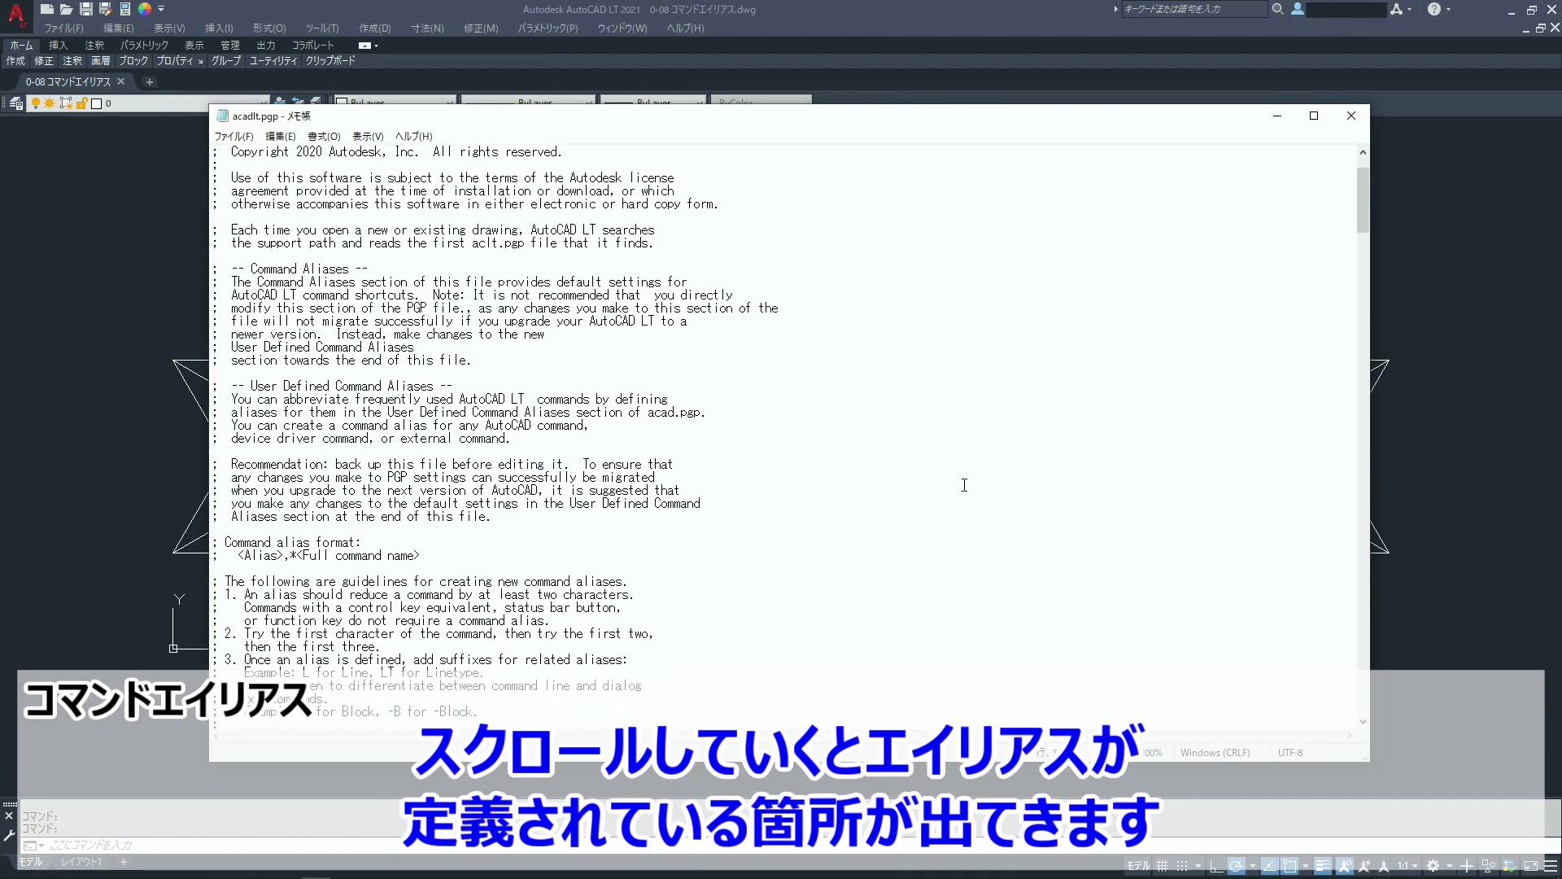
{"action": "scroll", "coordinate": [964, 485], "scroll_direction": "down", "scroll_amount": 2}
{"action": "scroll", "coordinate": [964, 485], "scroll_direction": "down", "scroll_amount": 2}
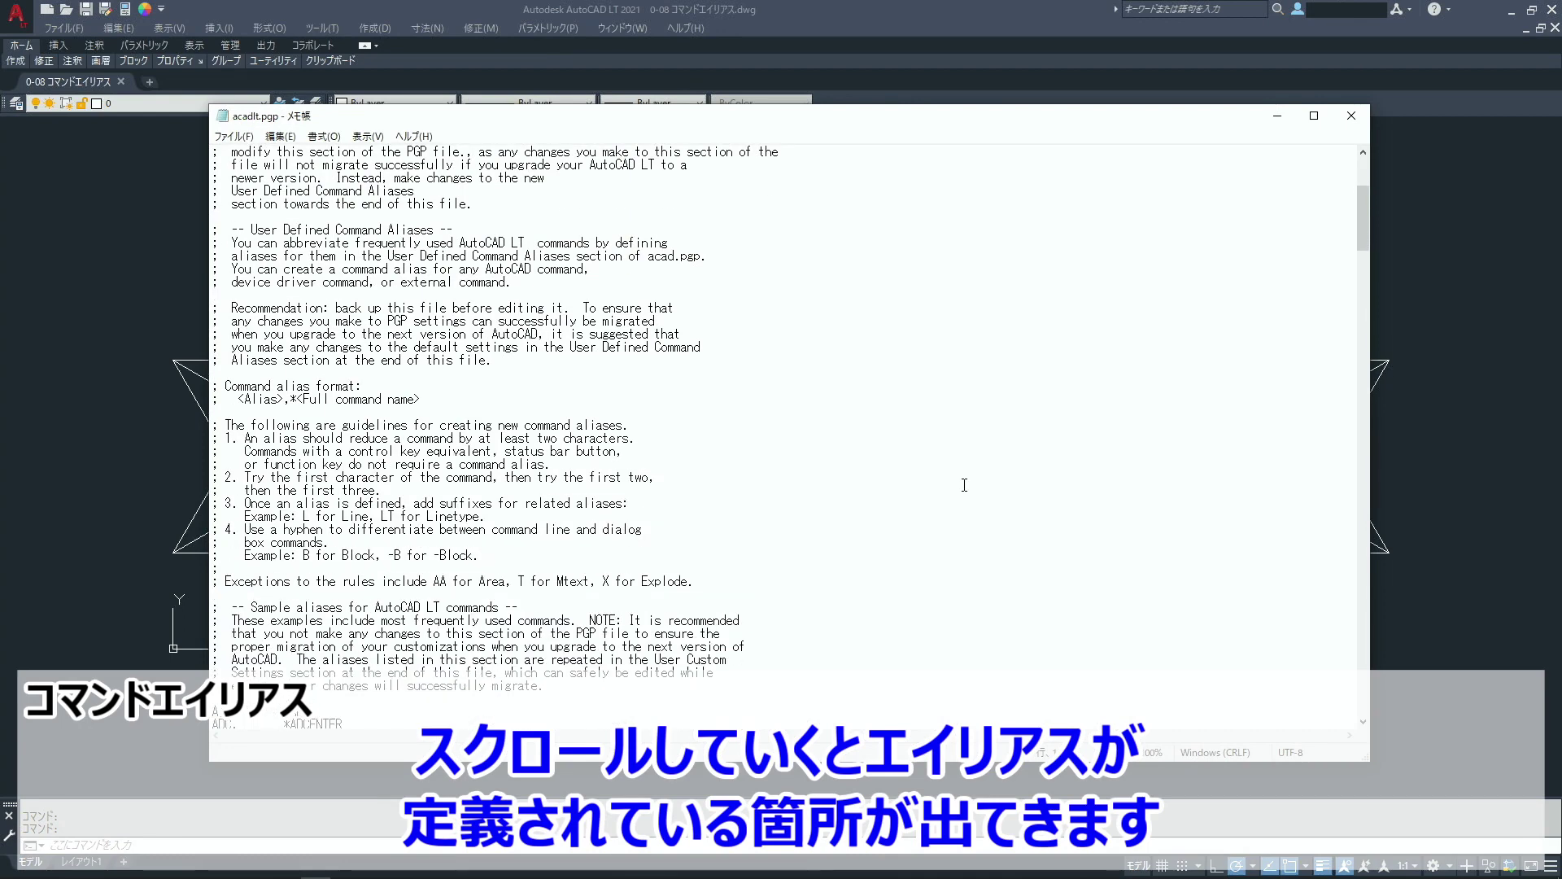
{"action": "scroll", "coordinate": [964, 485], "scroll_direction": "down", "scroll_amount": 2}
{"action": "scroll", "coordinate": [964, 485], "scroll_direction": "down", "scroll_amount": 1}
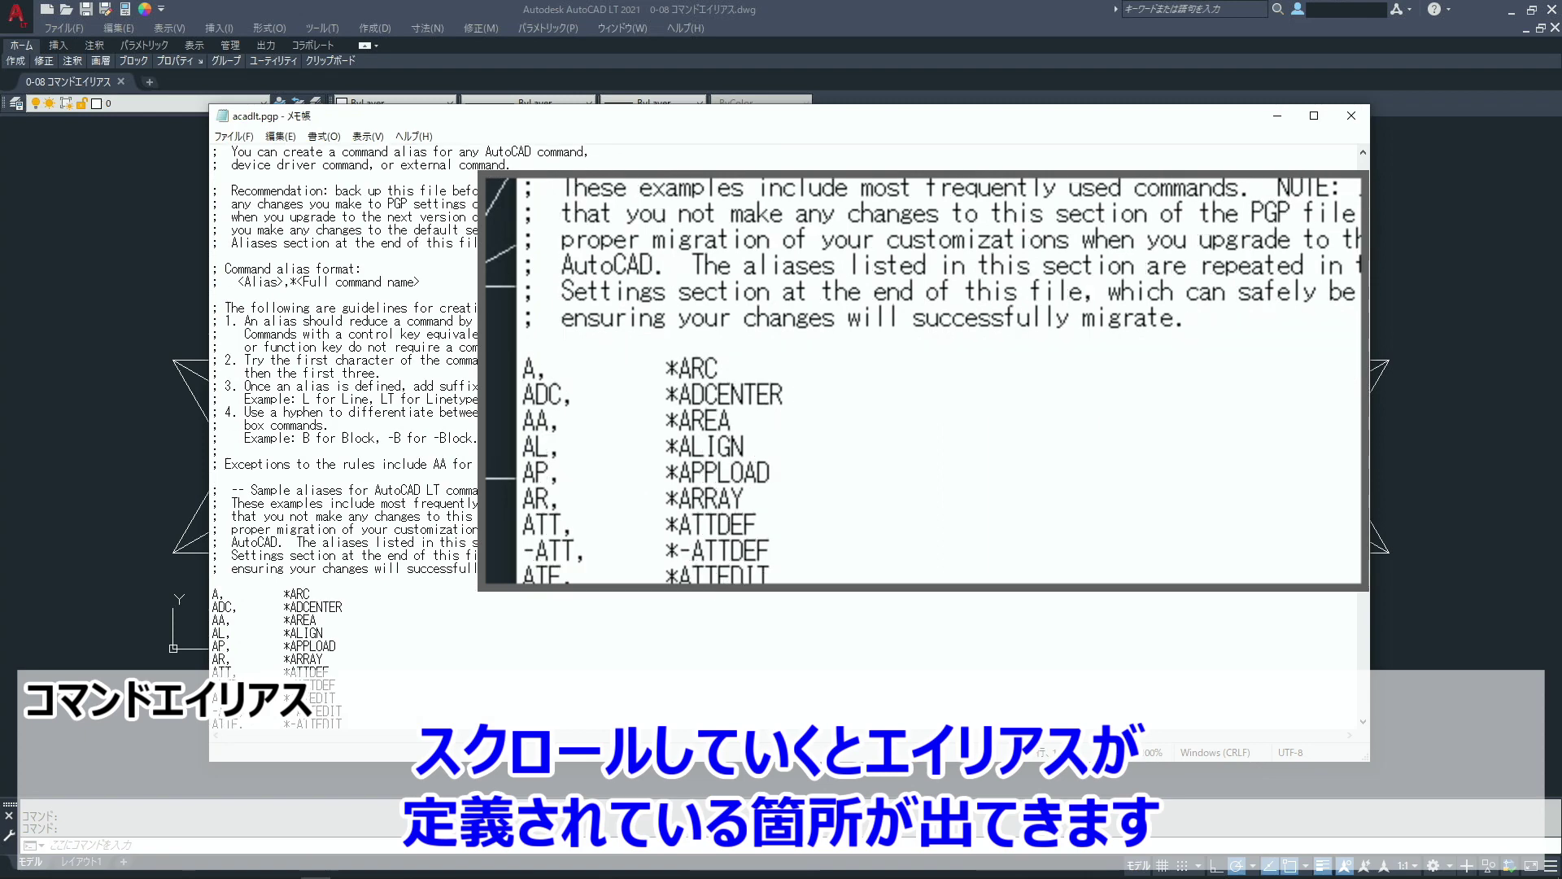
{"action": "scroll", "coordinate": [964, 485], "scroll_direction": "down", "scroll_amount": 1}
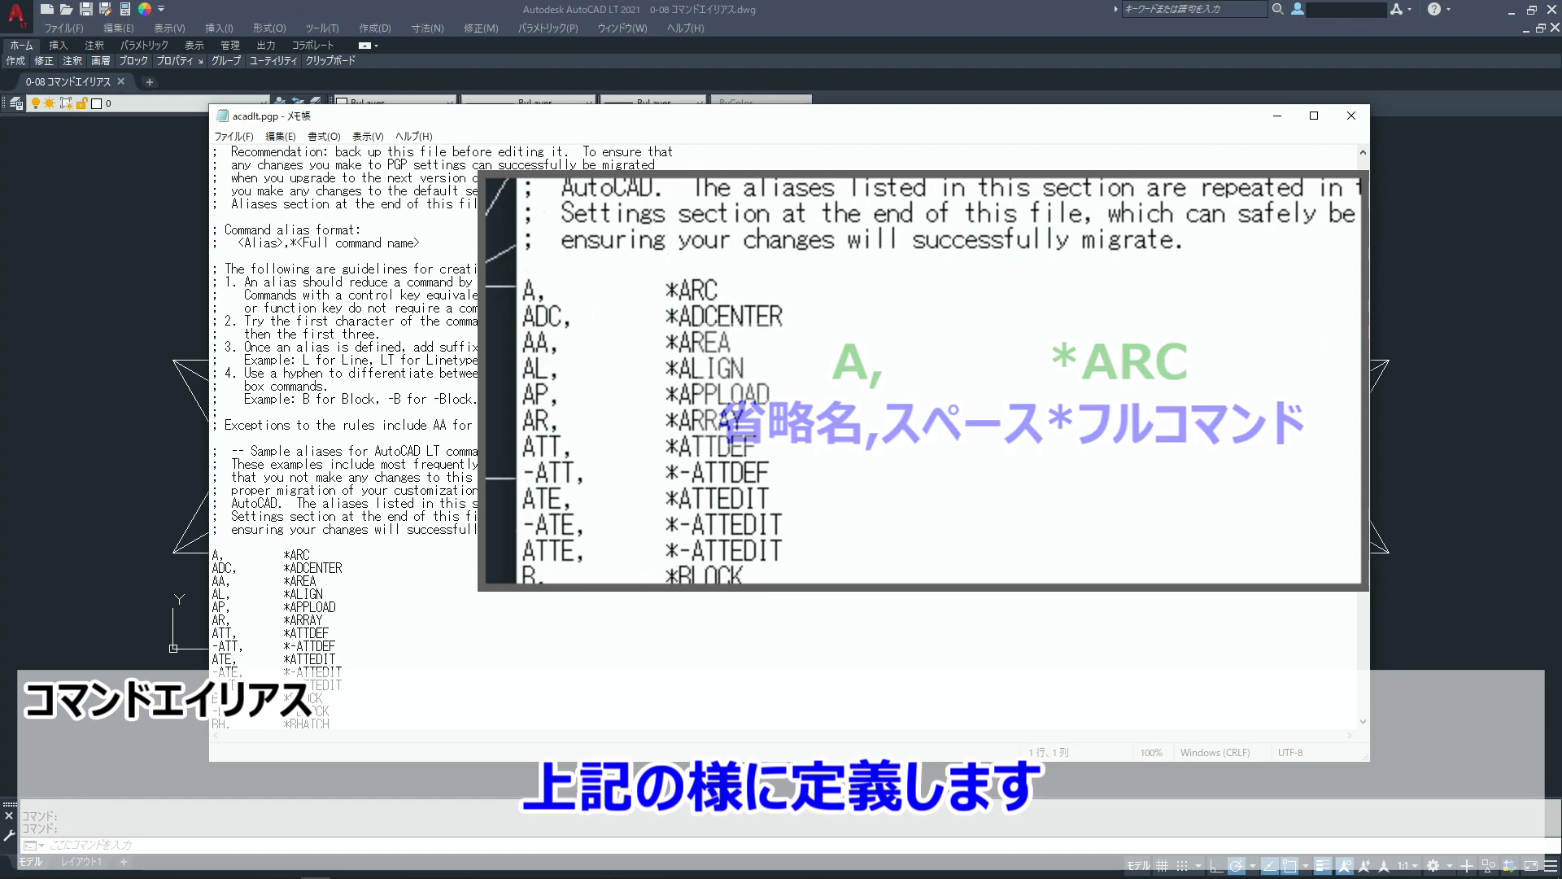
{"action": "scroll", "coordinate": [781, 439], "scroll_direction": "down", "scroll_amount": 2}
{"action": "scroll", "coordinate": [781, 432], "scroll_direction": "down", "scroll_amount": 1}
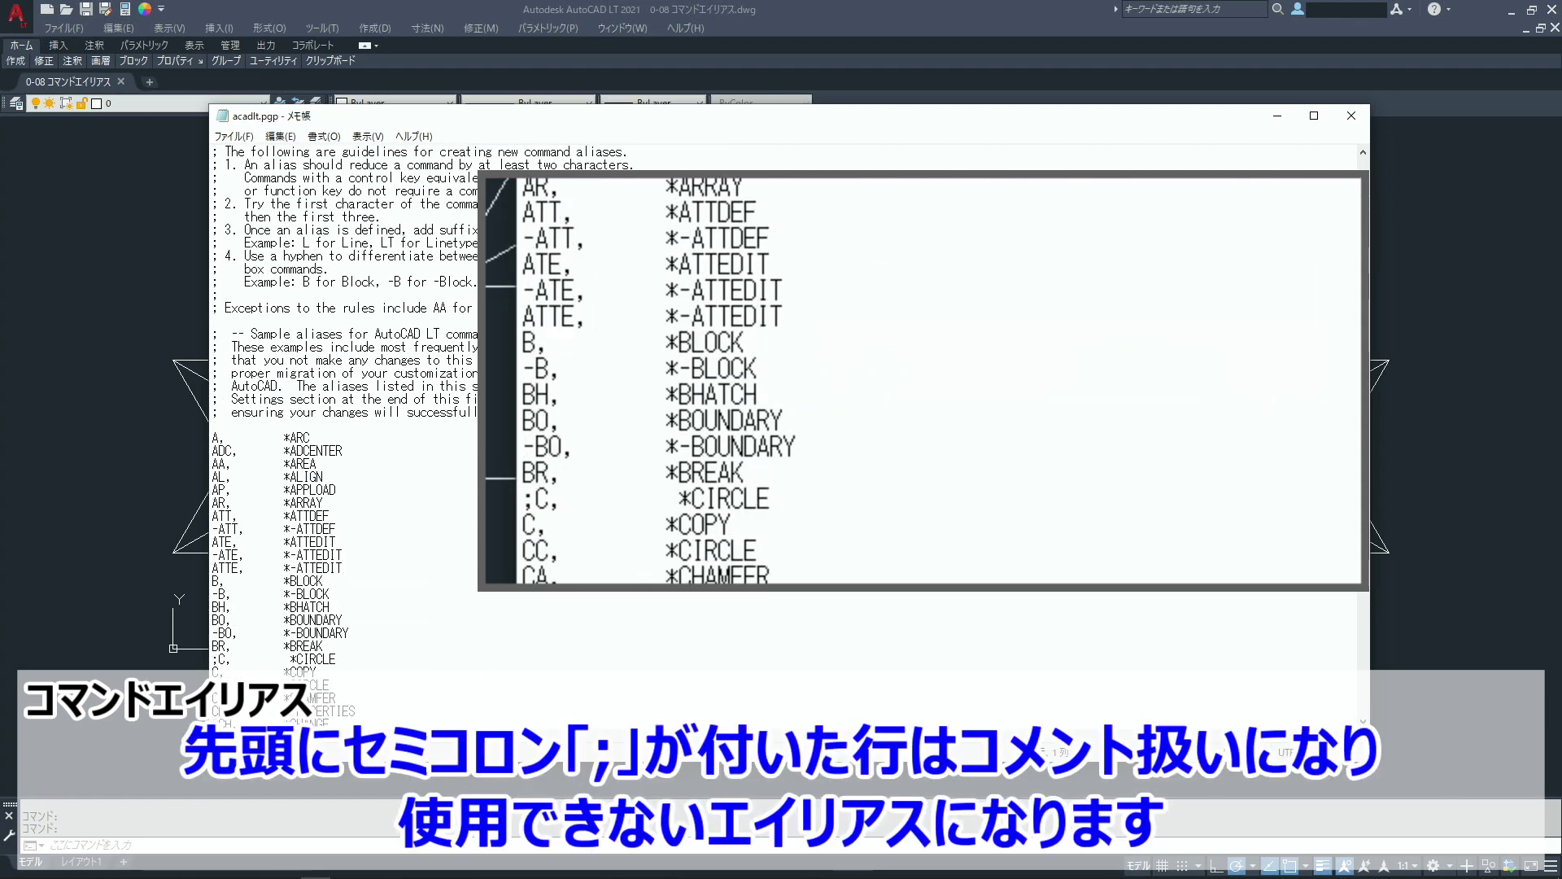
{"action": "scroll", "coordinate": [781, 431], "scroll_direction": "down", "scroll_amount": 2}
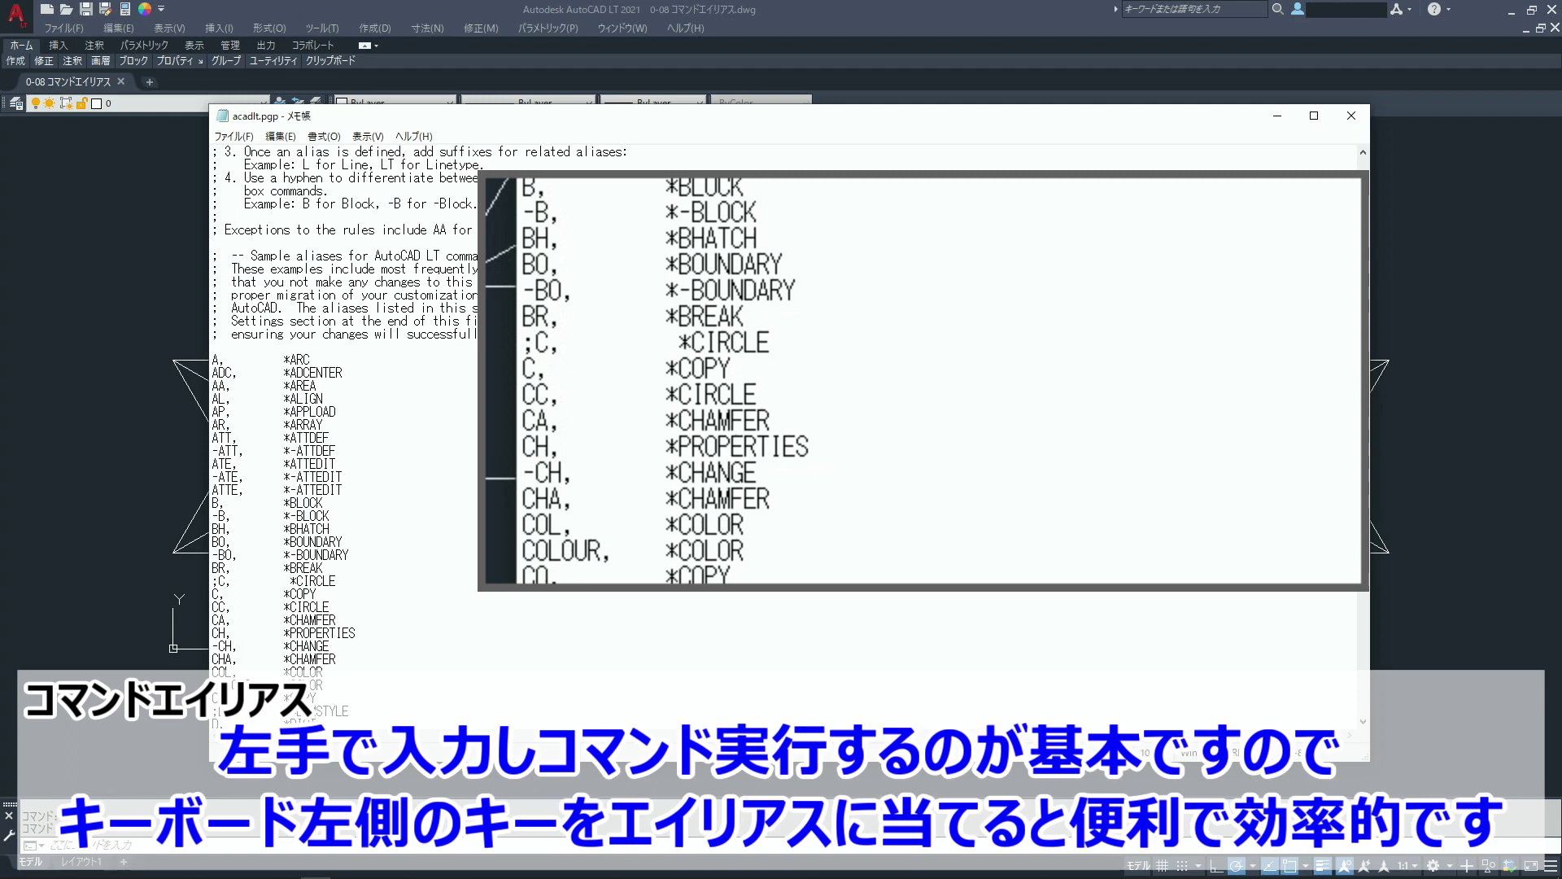
{"action": "scroll", "coordinate": [341, 448], "scroll_direction": "down", "scroll_amount": 1}
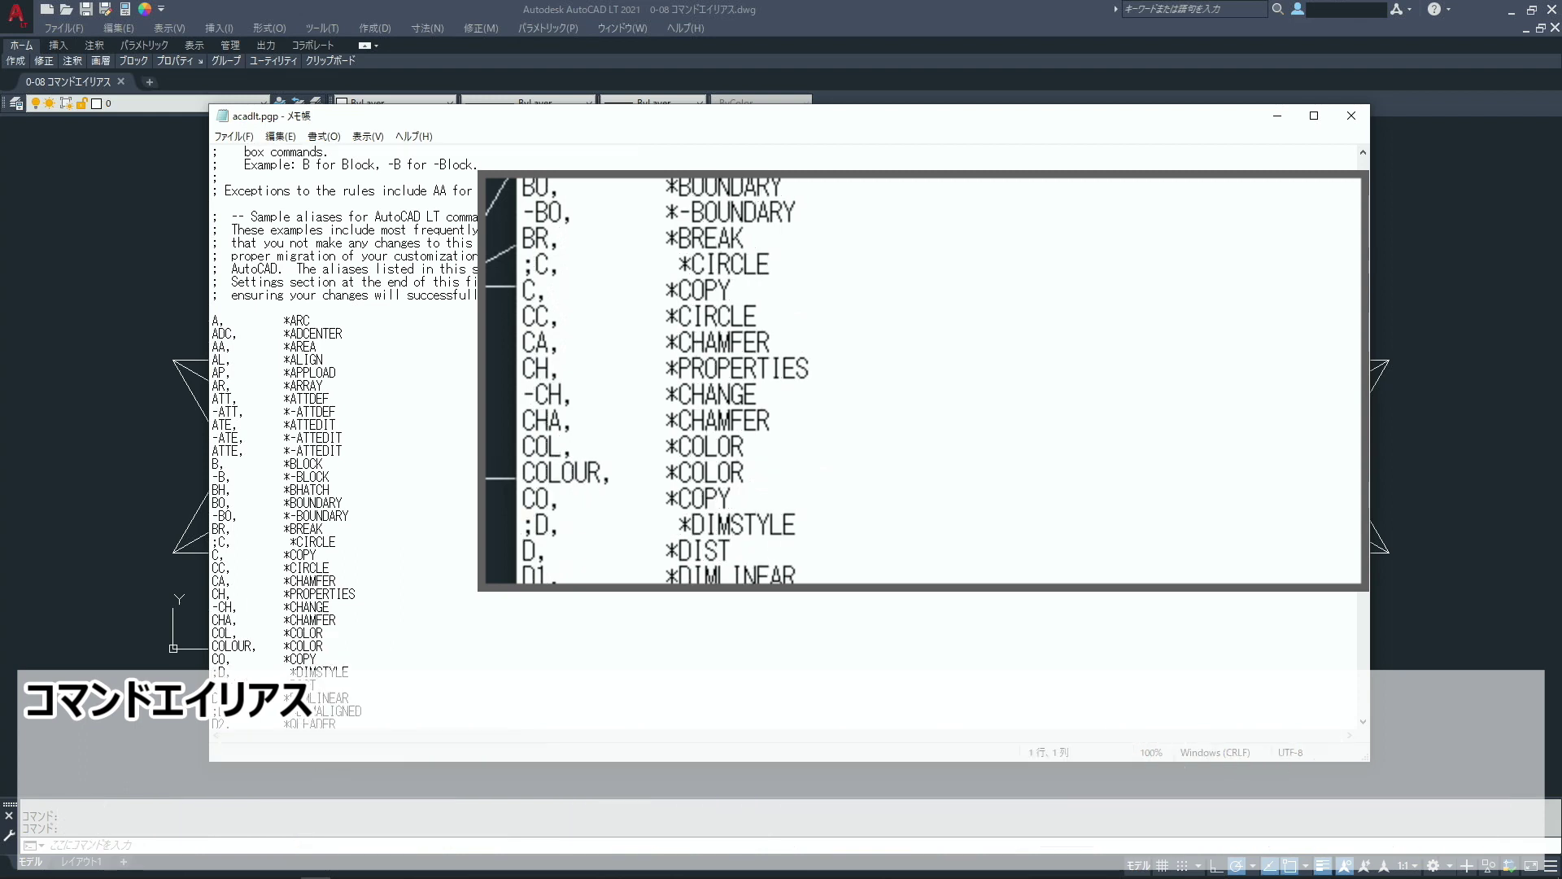
{"action": "scroll", "coordinate": [342, 448], "scroll_direction": "down", "scroll_amount": 1}
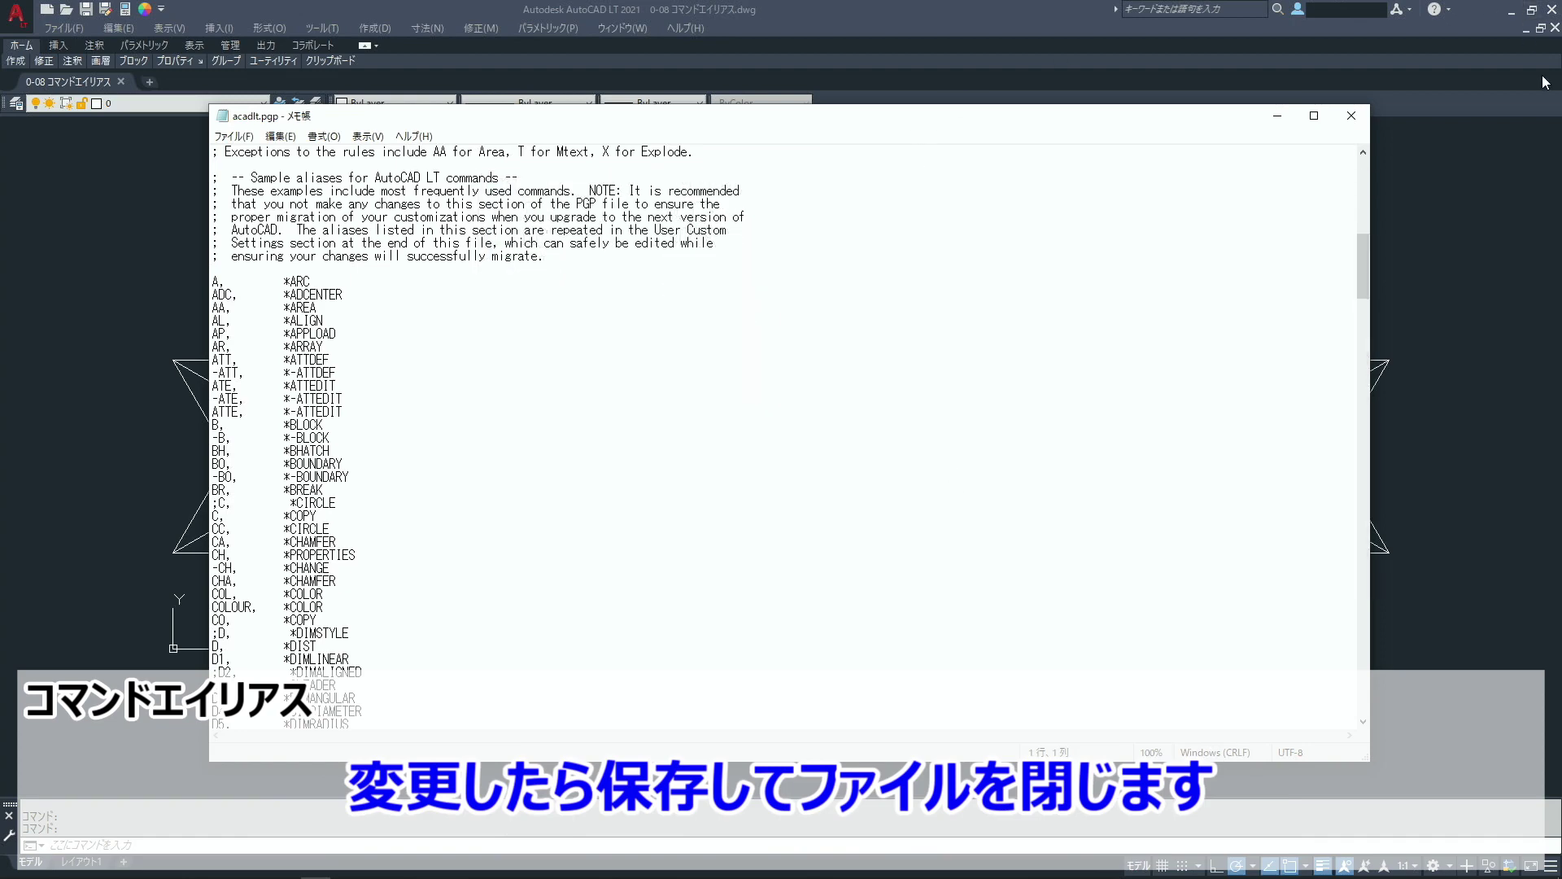
{"action": "left_click", "coordinate": [1351, 118]}
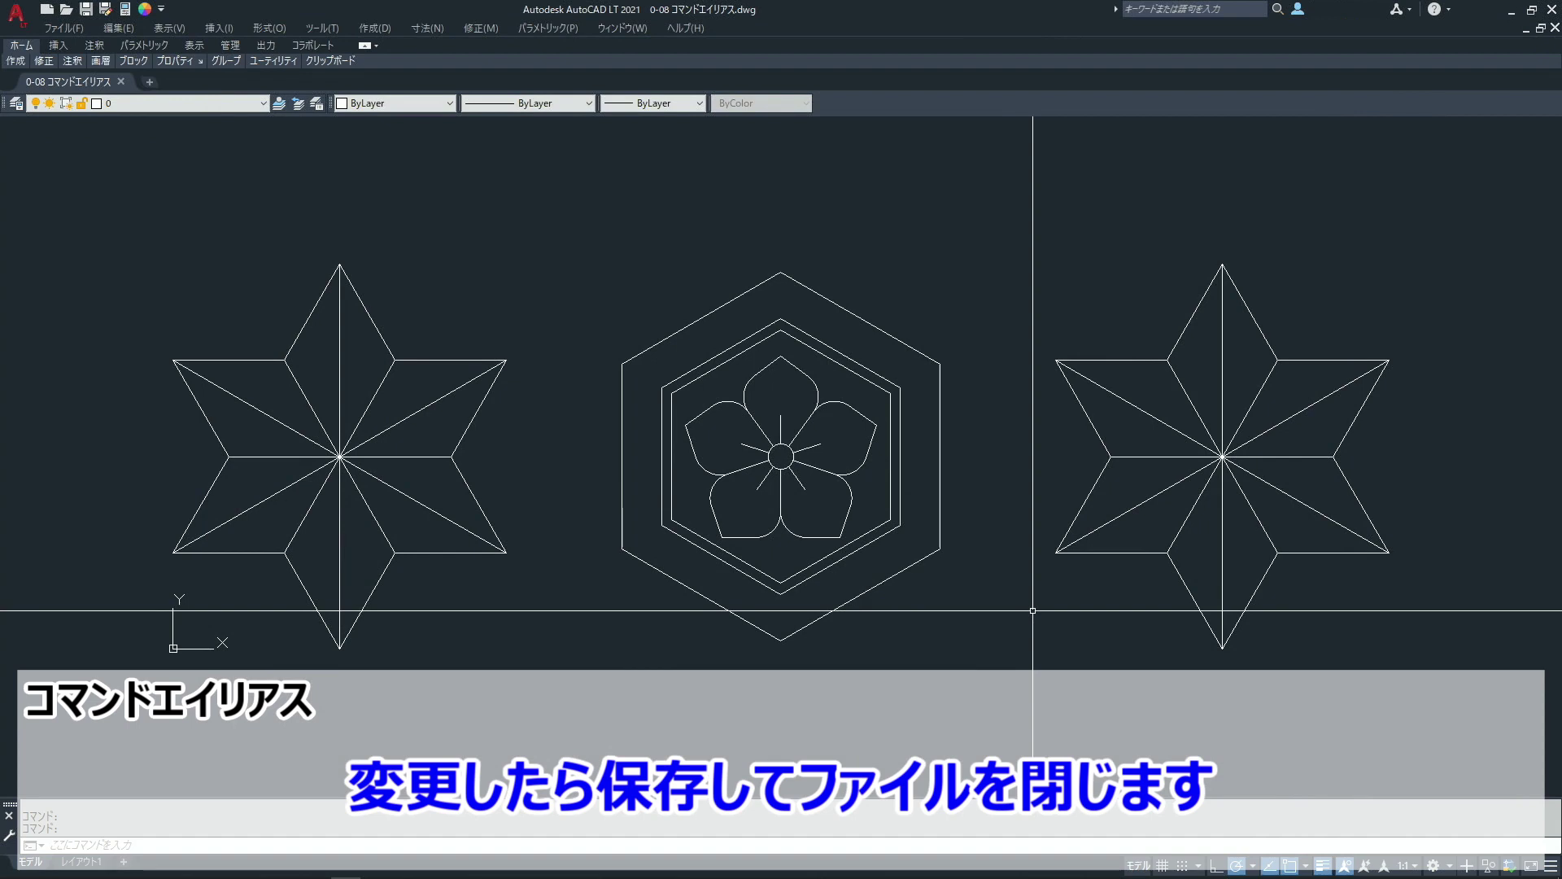
{"action": "key", "text": "Escape"}
{"action": "key", "text": "Escape"}
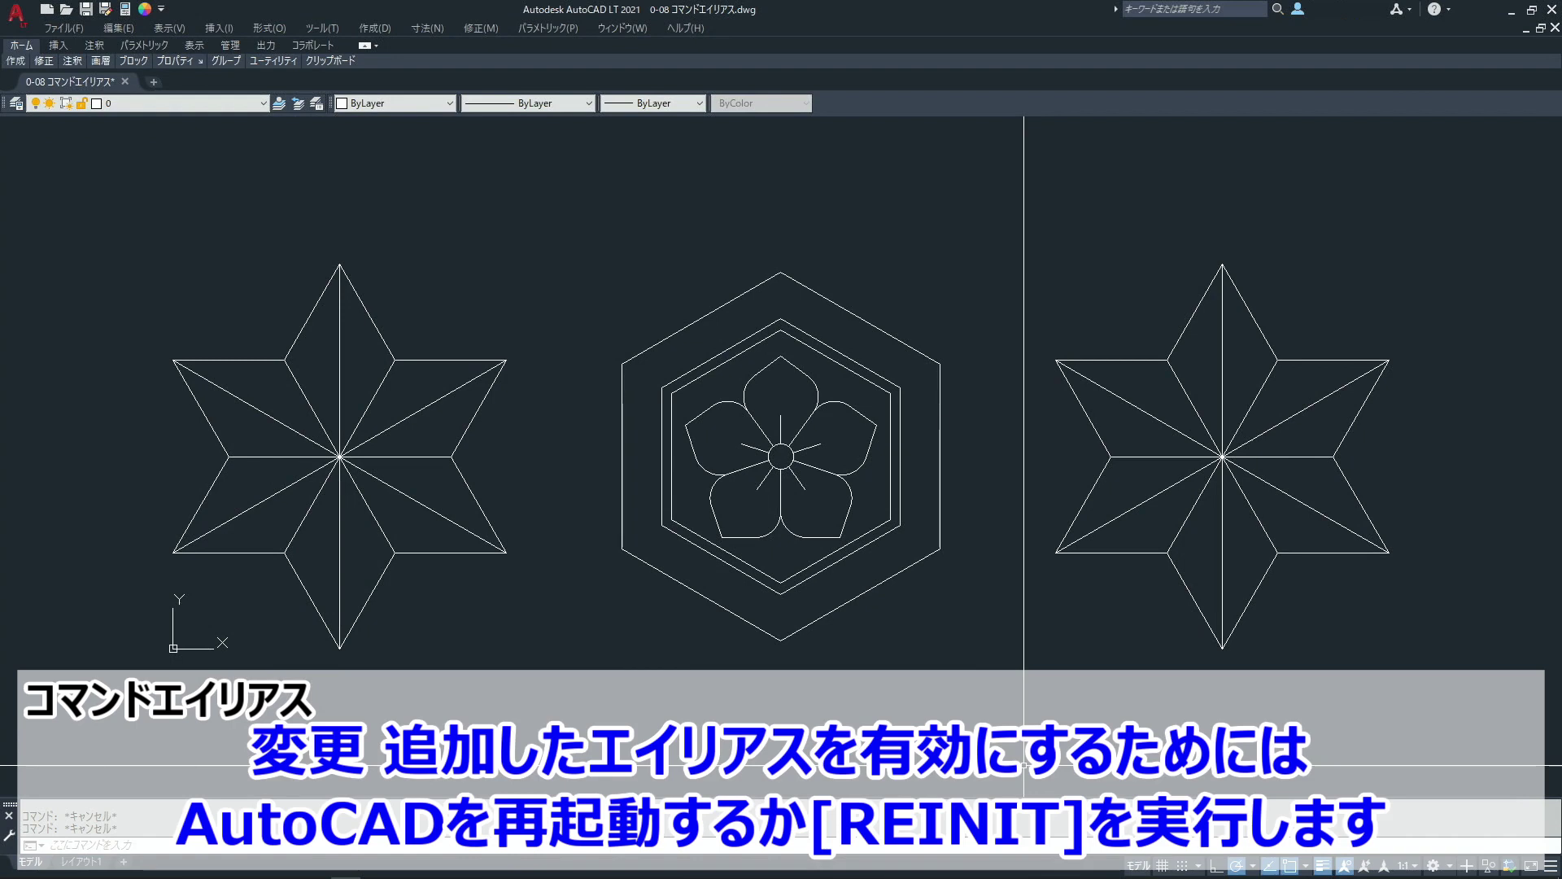
- Run REINIT and reinitialize the PGP file so the edited command aliases take effect
{"action": "type", "text": "RE"}
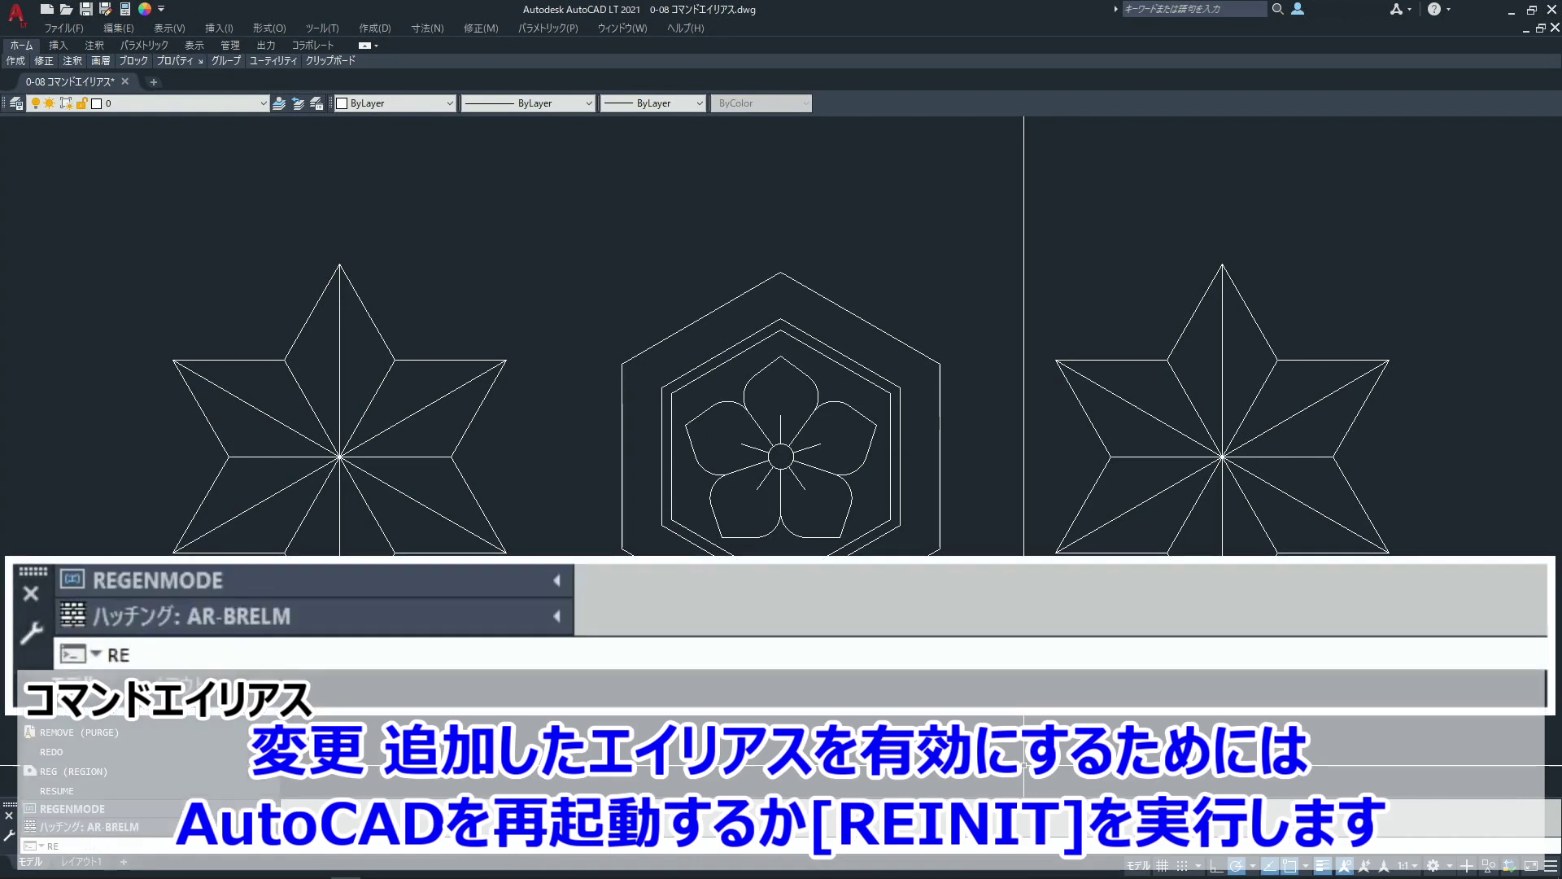
{"action": "type", "text": "INI"}
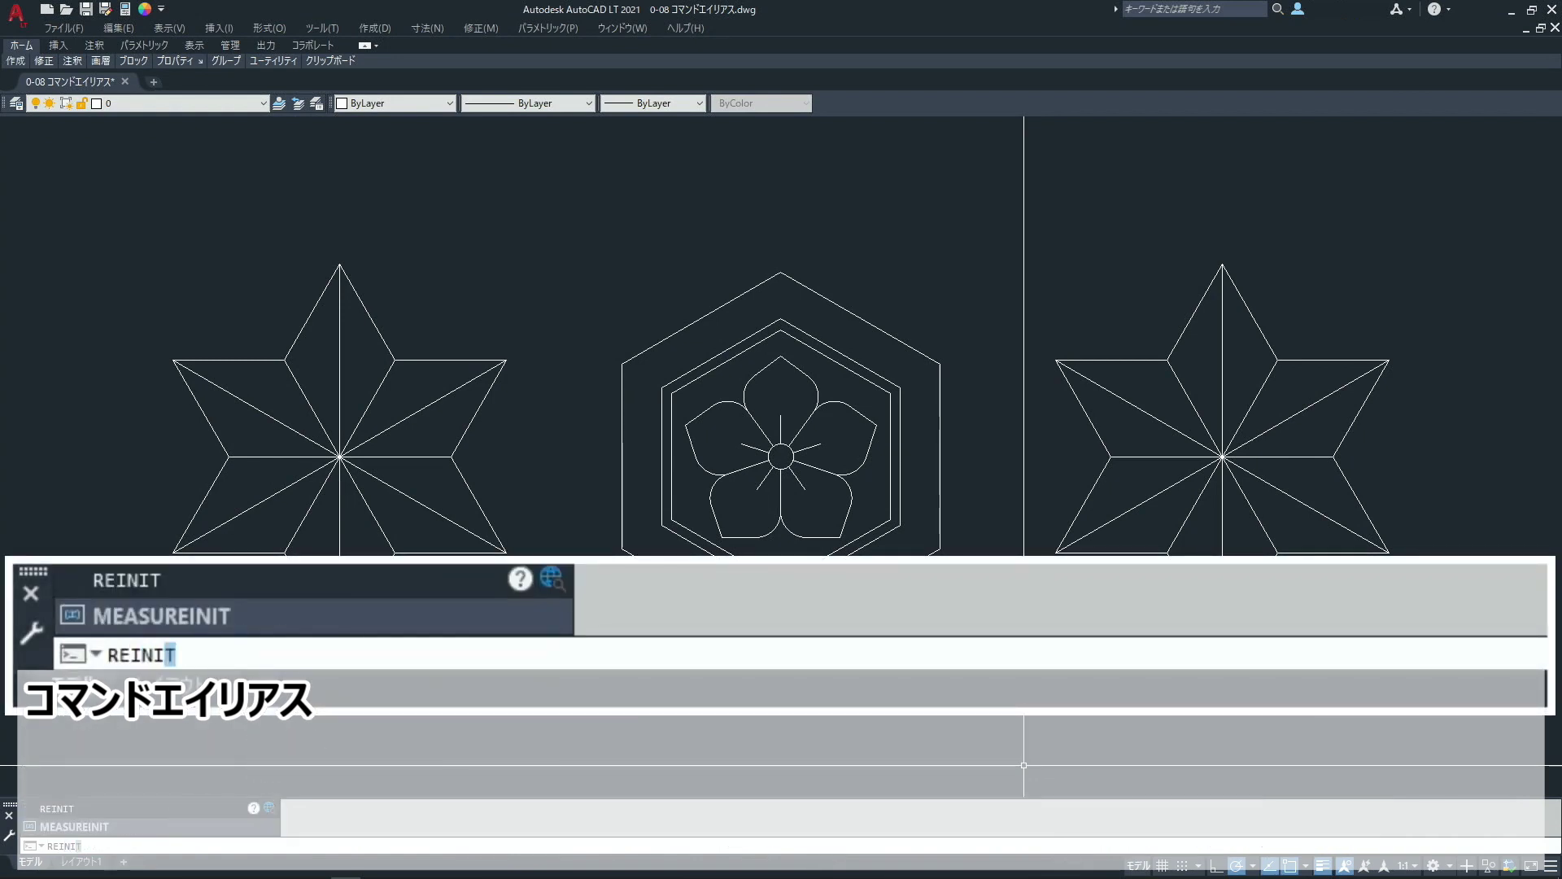
{"action": "type", "text": "T"}
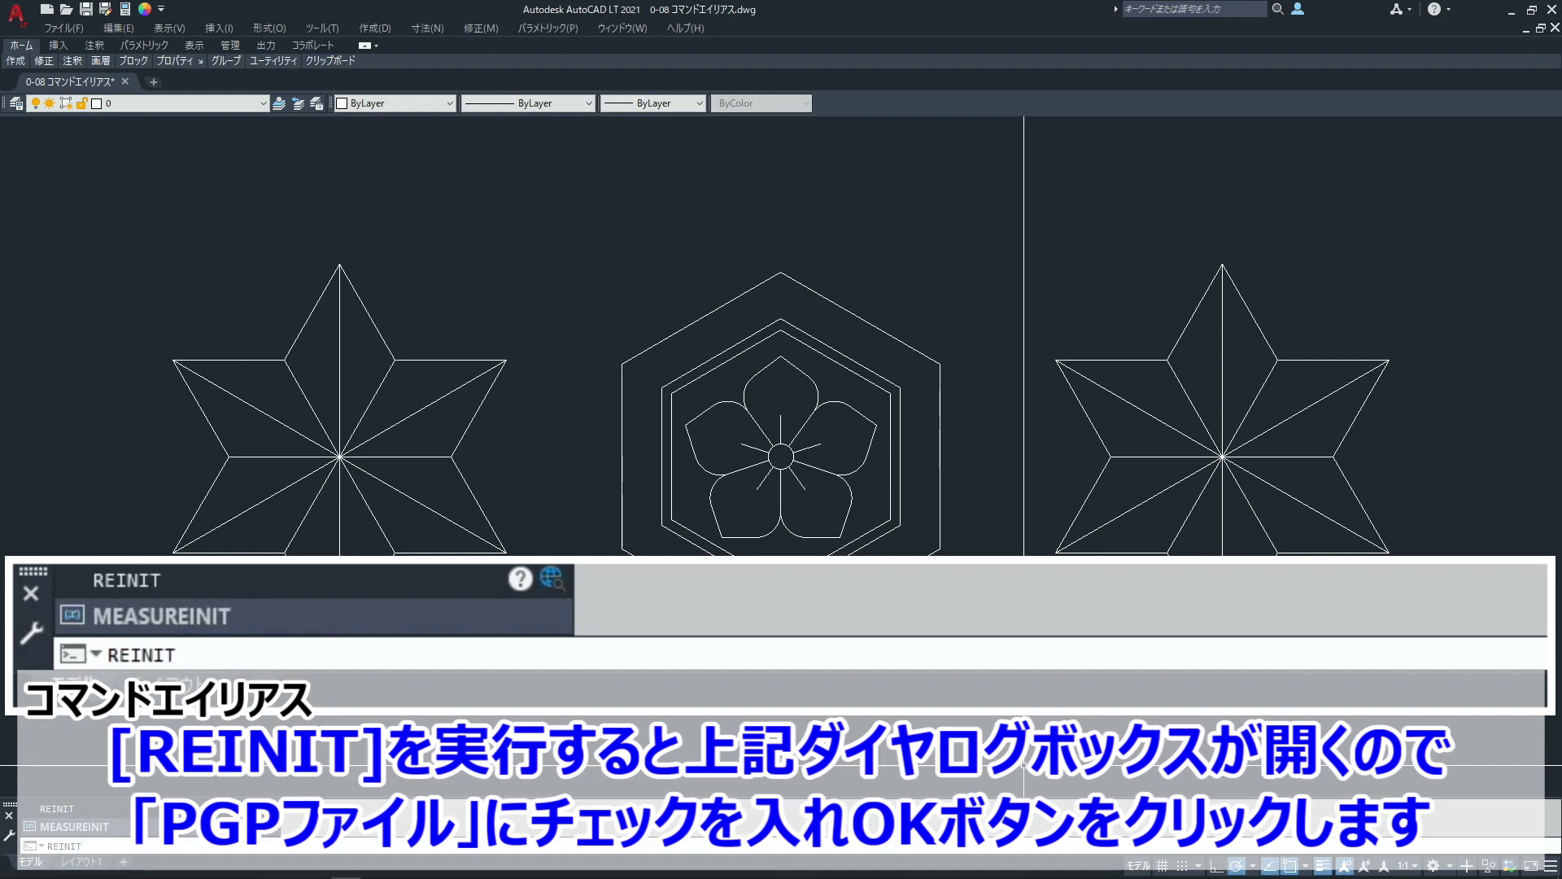
{"action": "key", "text": "Return"}
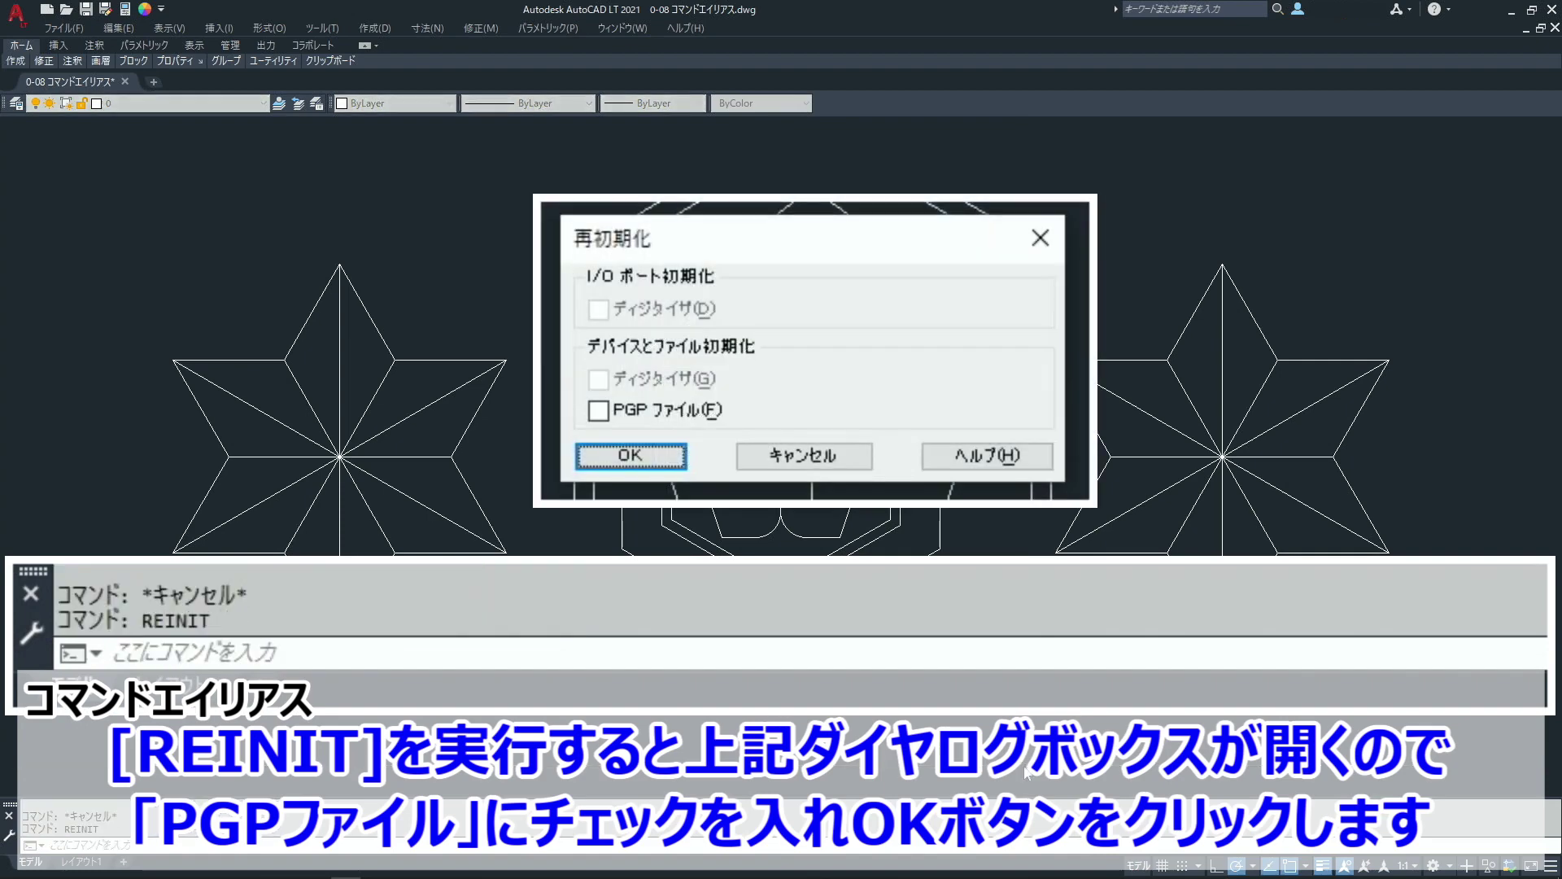
{"action": "left_click", "coordinate": [676, 412]}
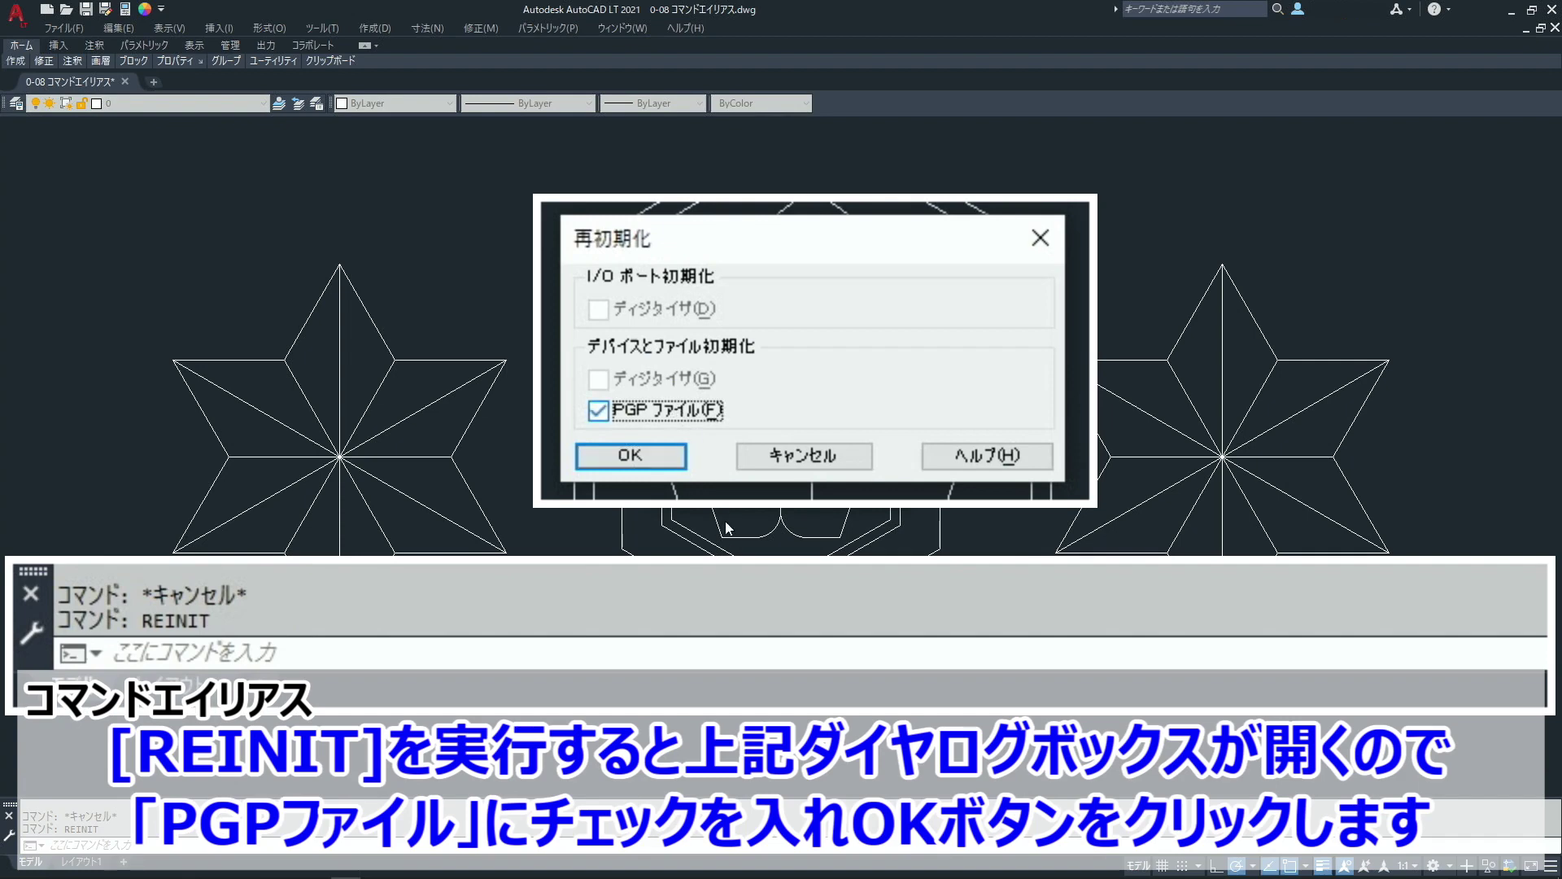
{"action": "left_click", "coordinate": [671, 462]}
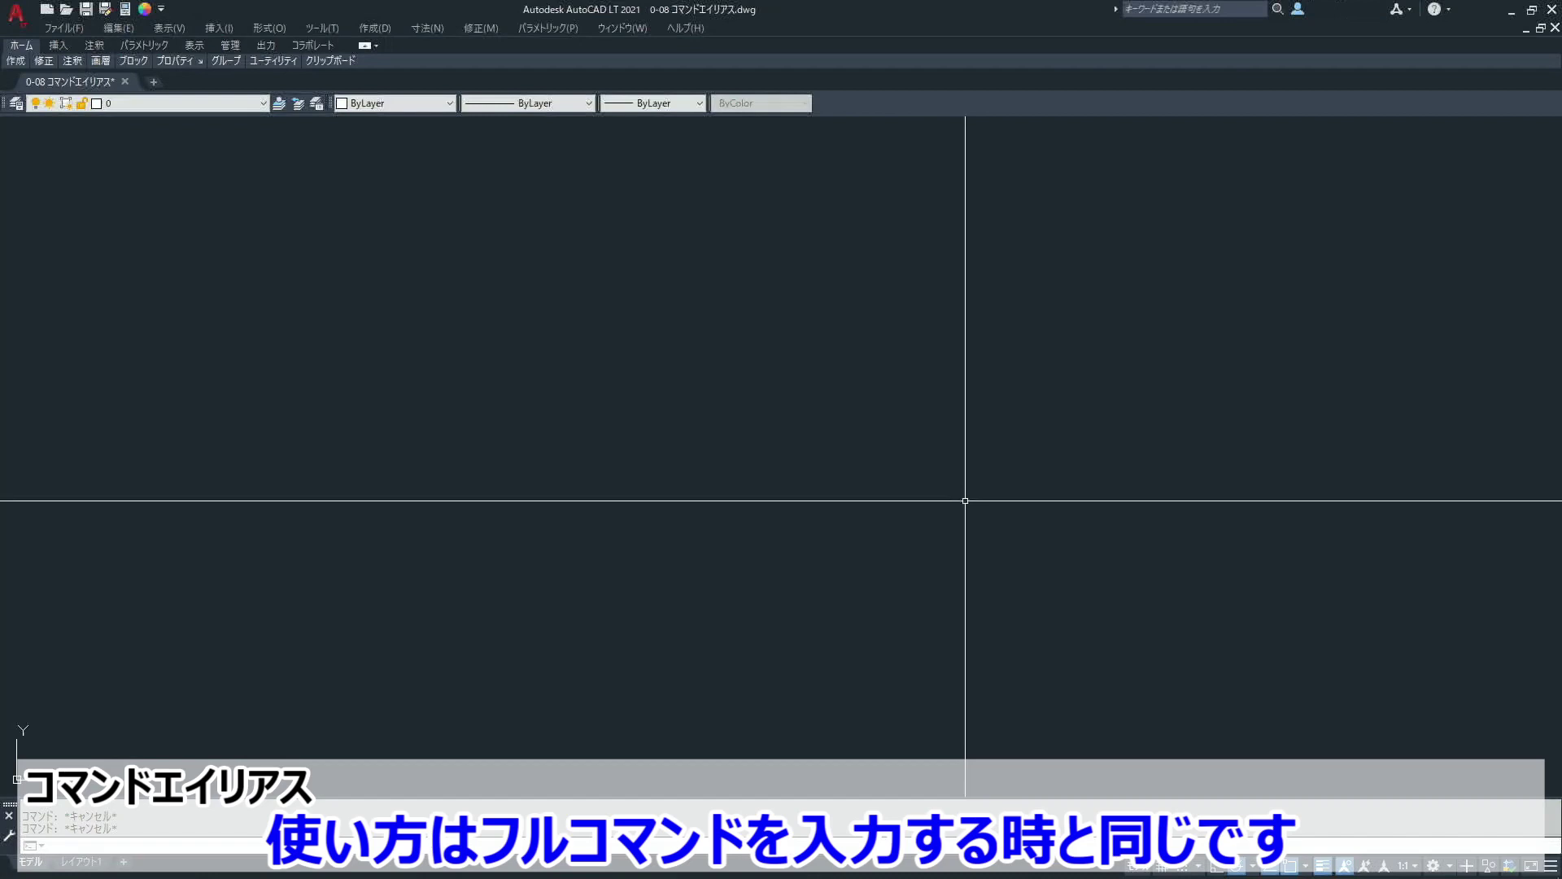
- Draw an open outline of four connected lines using the alias Q, starting with a horizontal segment about 82 units long
{"action": "type", "text": "Q"}
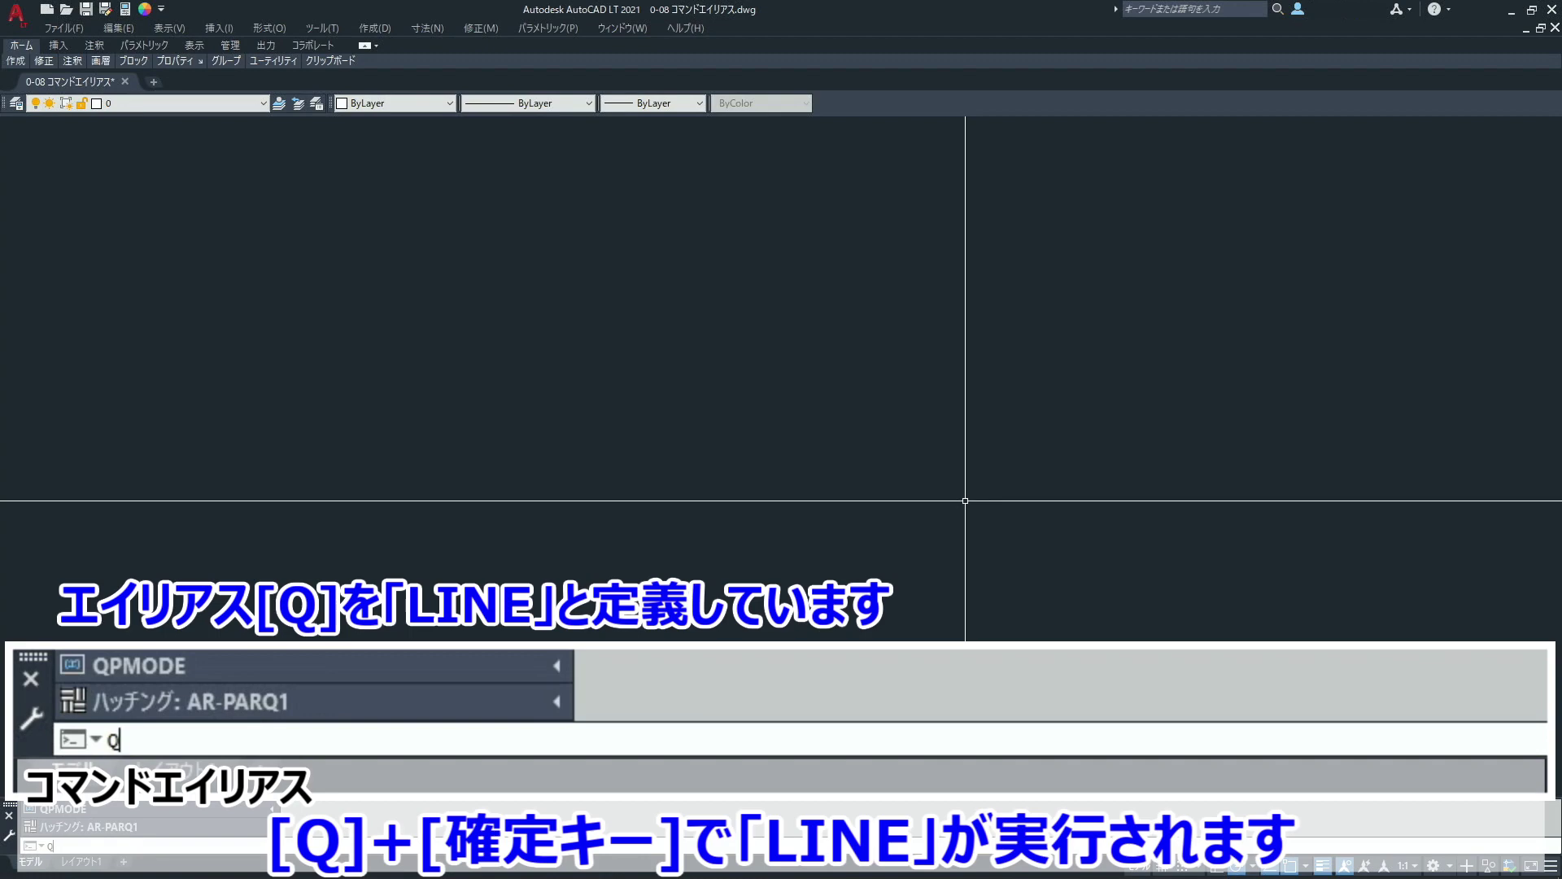
{"action": "key", "text": "Return"}
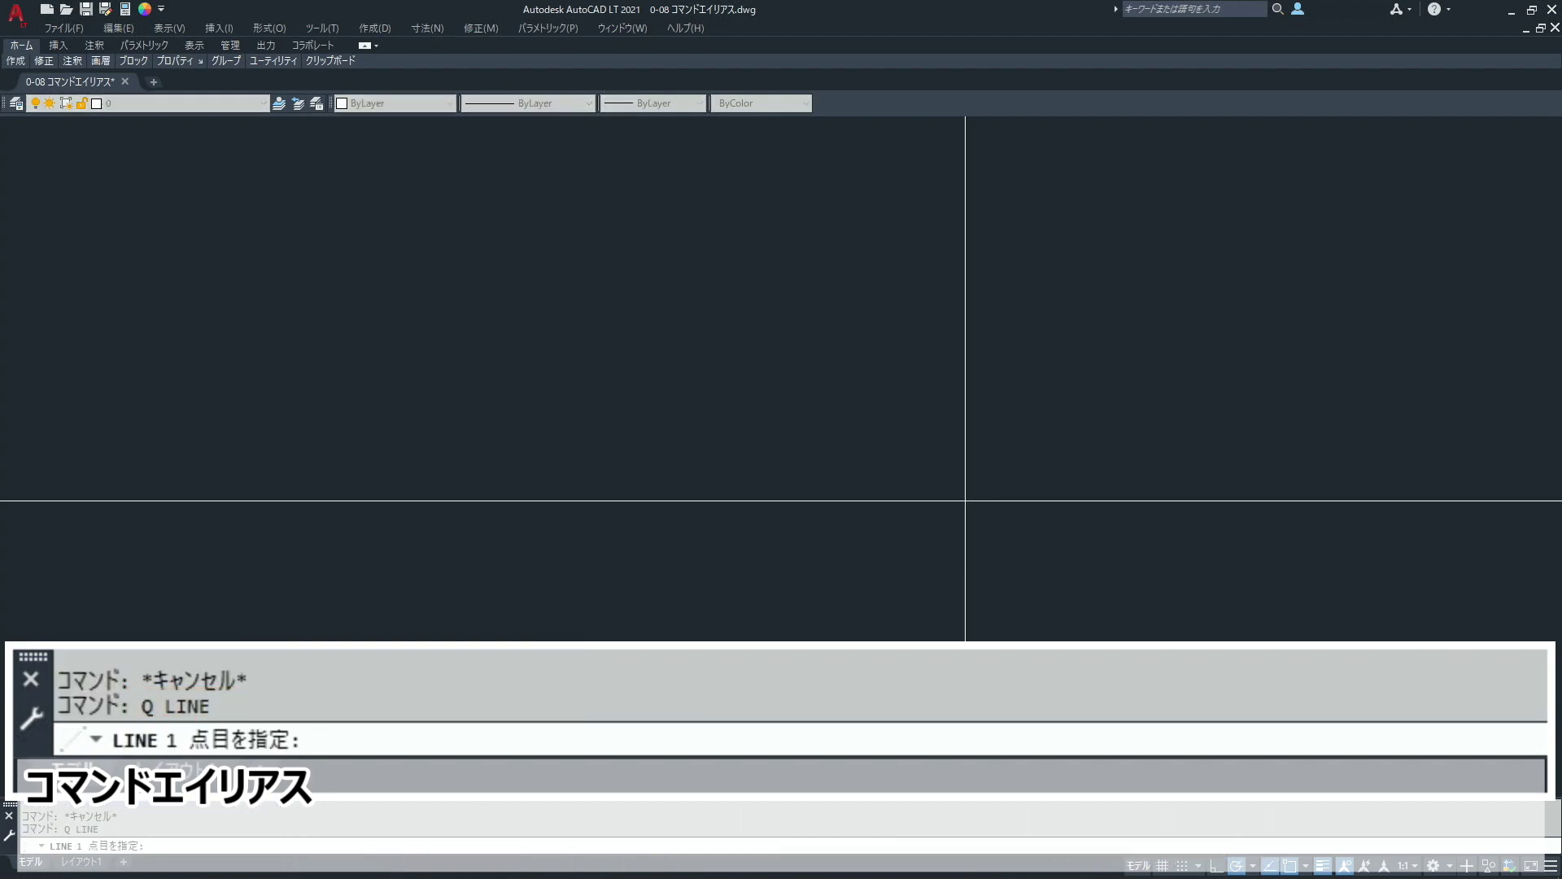
{"action": "left_click", "coordinate": [402, 326]}
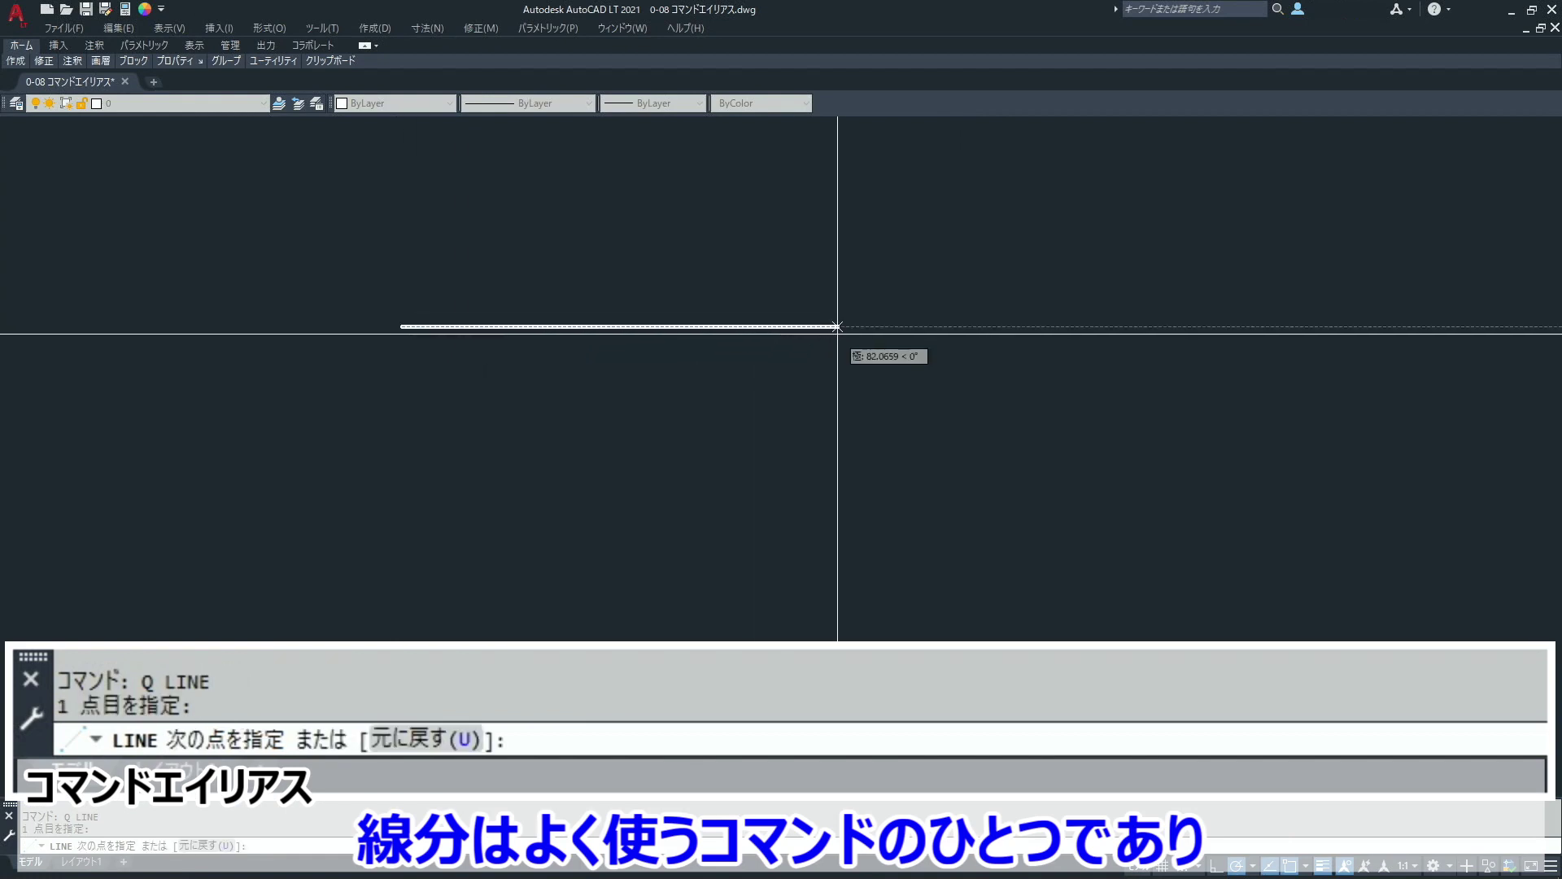
{"action": "left_click", "coordinate": [837, 326]}
{"action": "left_click", "coordinate": [778, 482]}
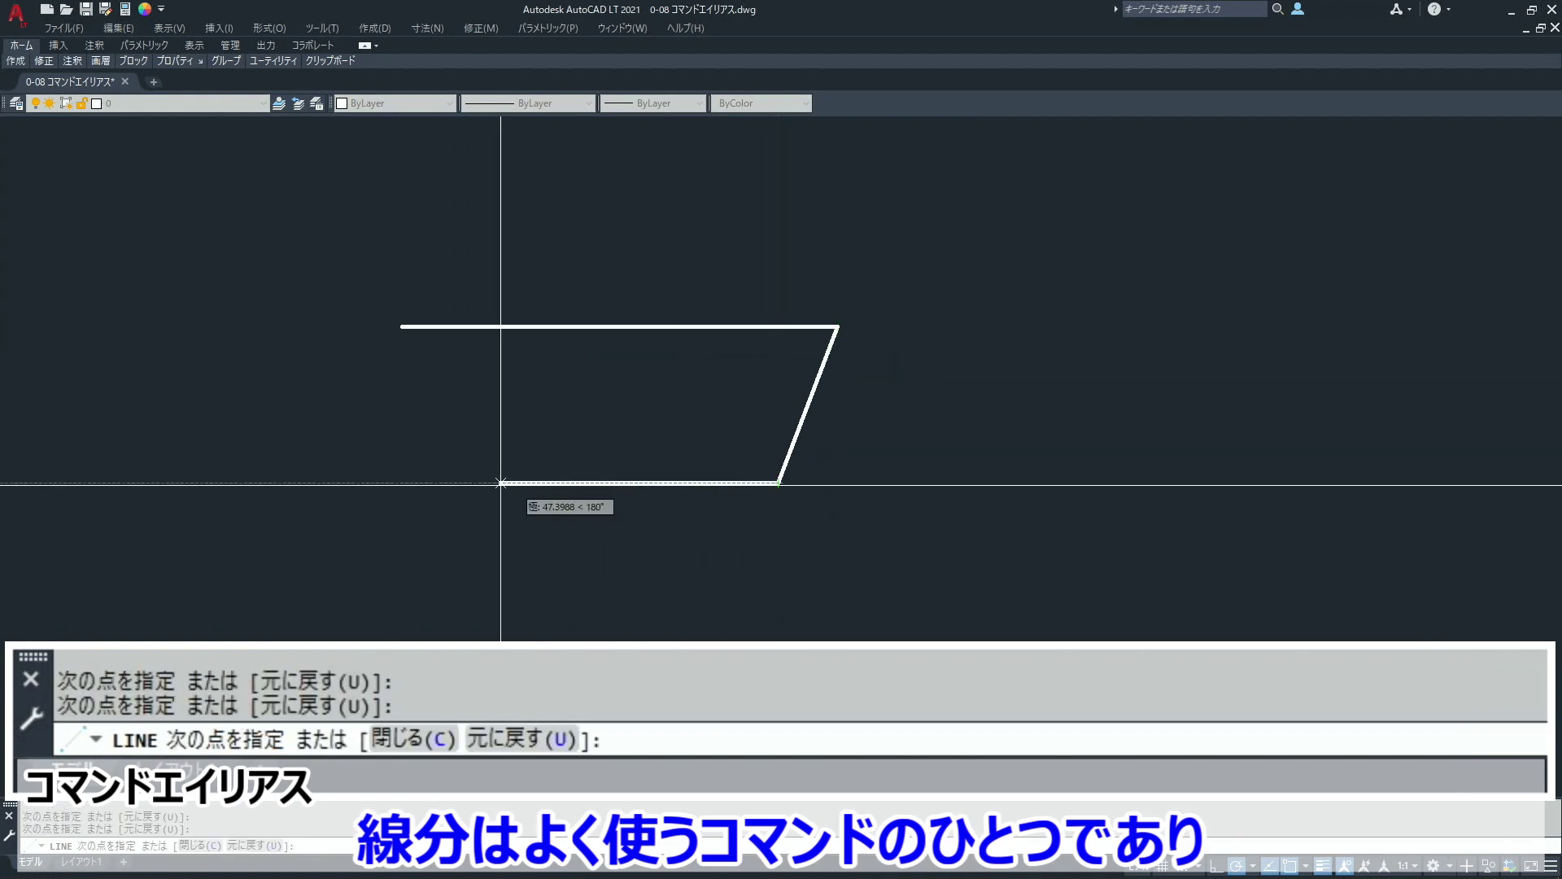
{"action": "left_click", "coordinate": [336, 463]}
{"action": "left_click", "coordinate": [307, 355]}
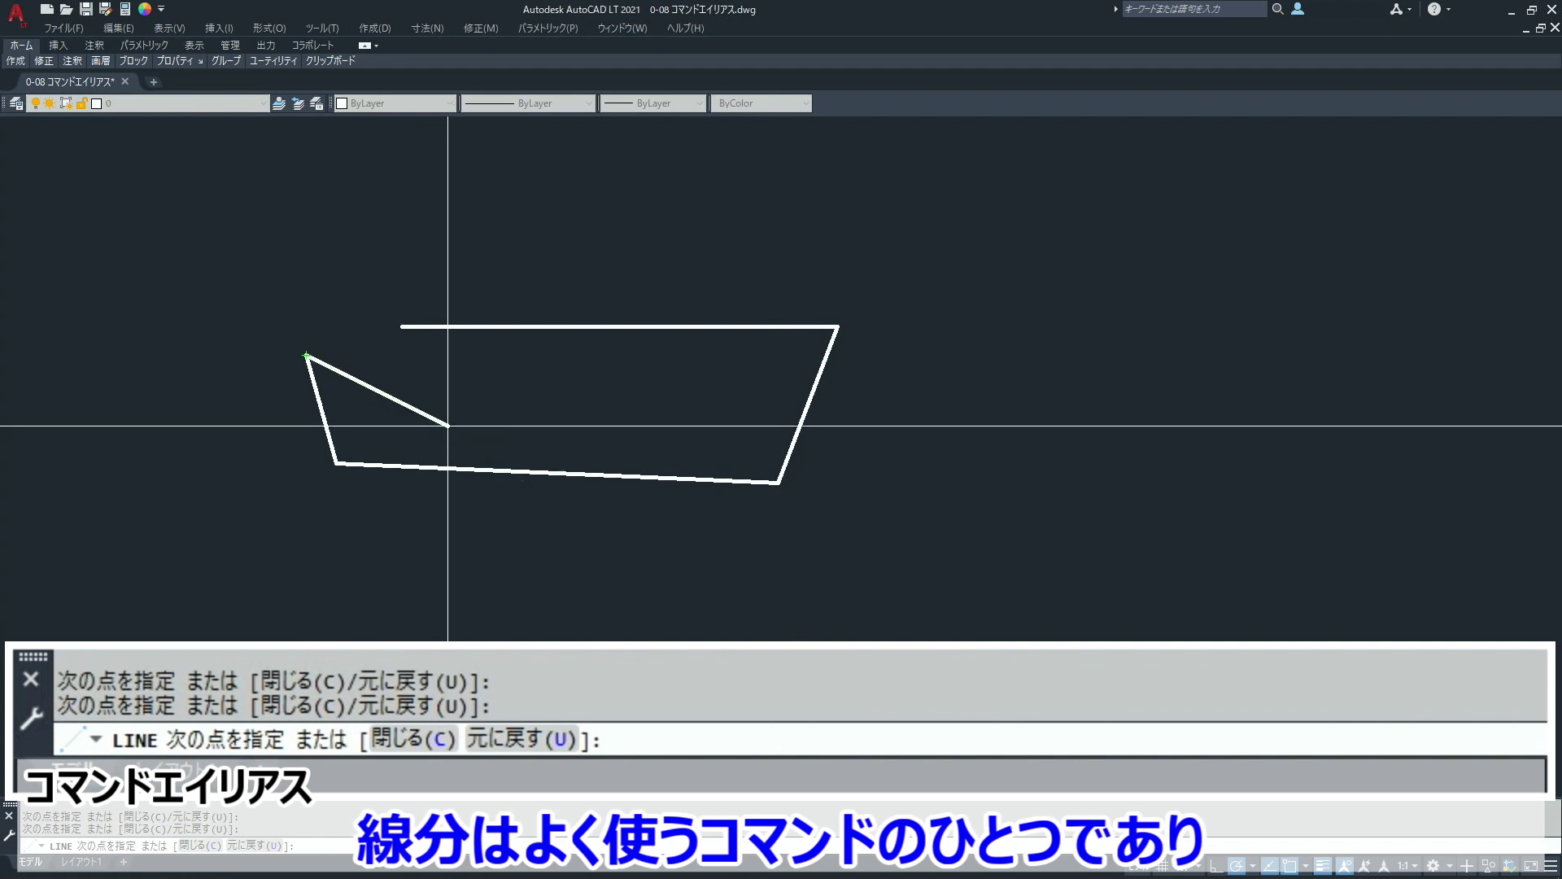
{"action": "key", "text": "Return"}
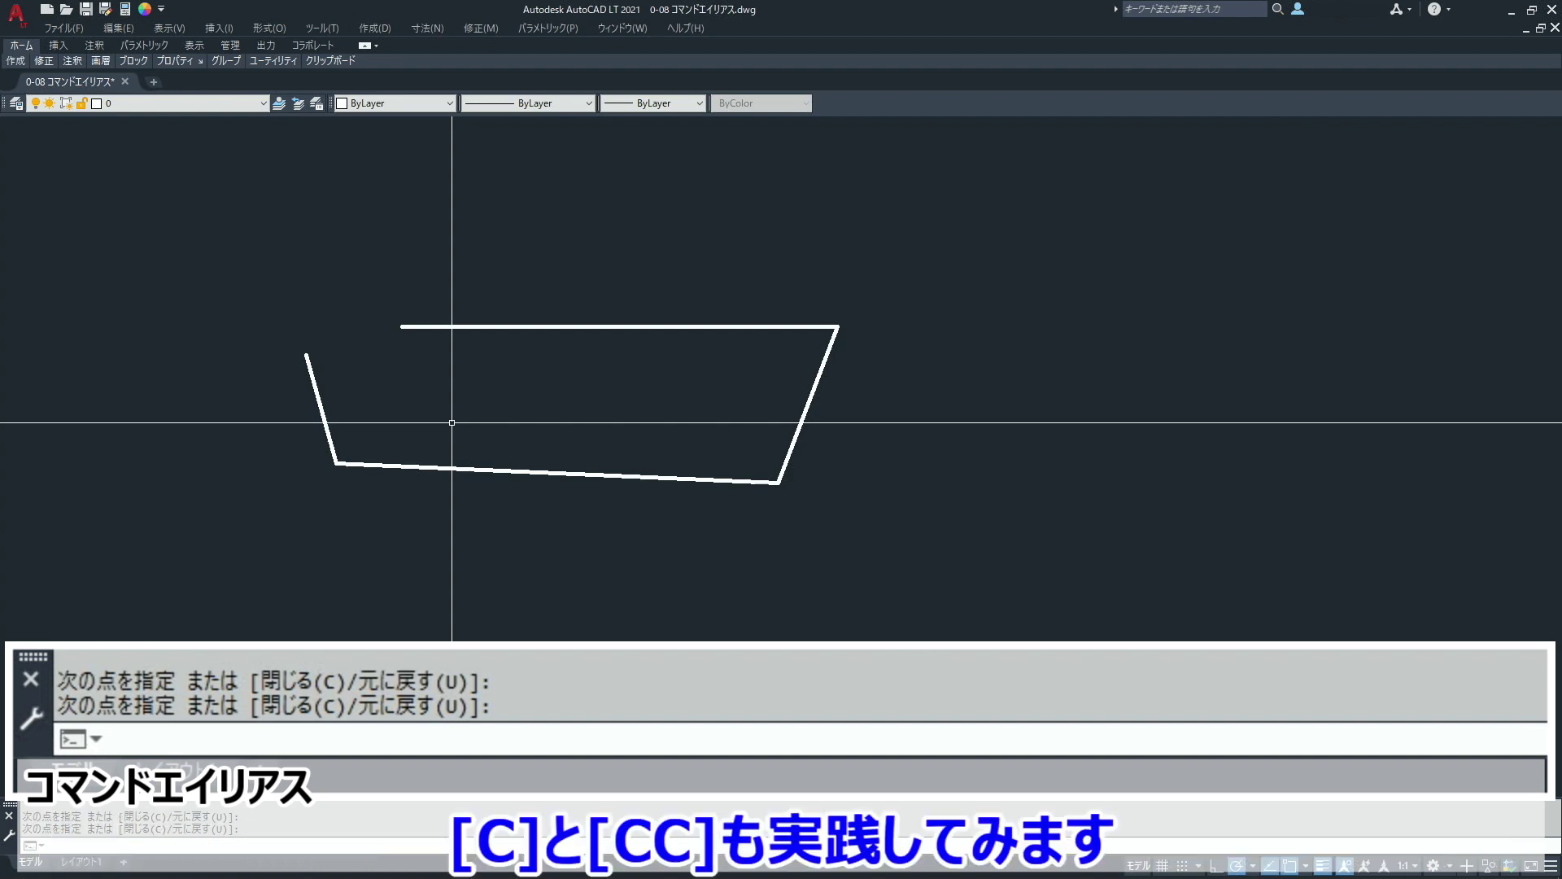
- Copy the whole four-line outline horizontally to the right of the original, using the alias C for COPY
{"action": "type", "text": "c"}
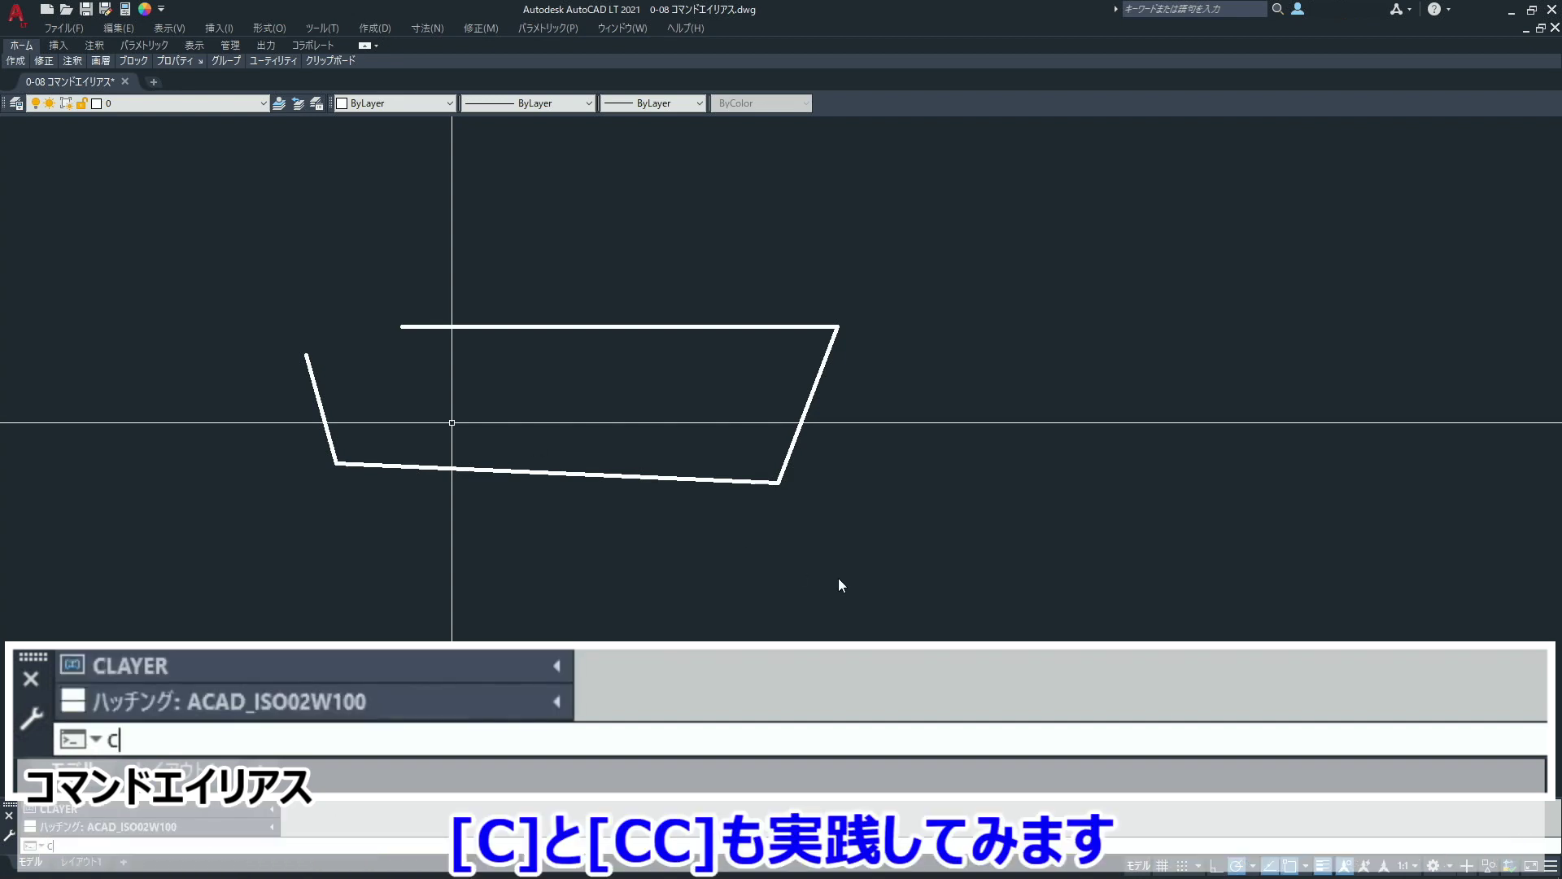
{"action": "key", "text": "Return"}
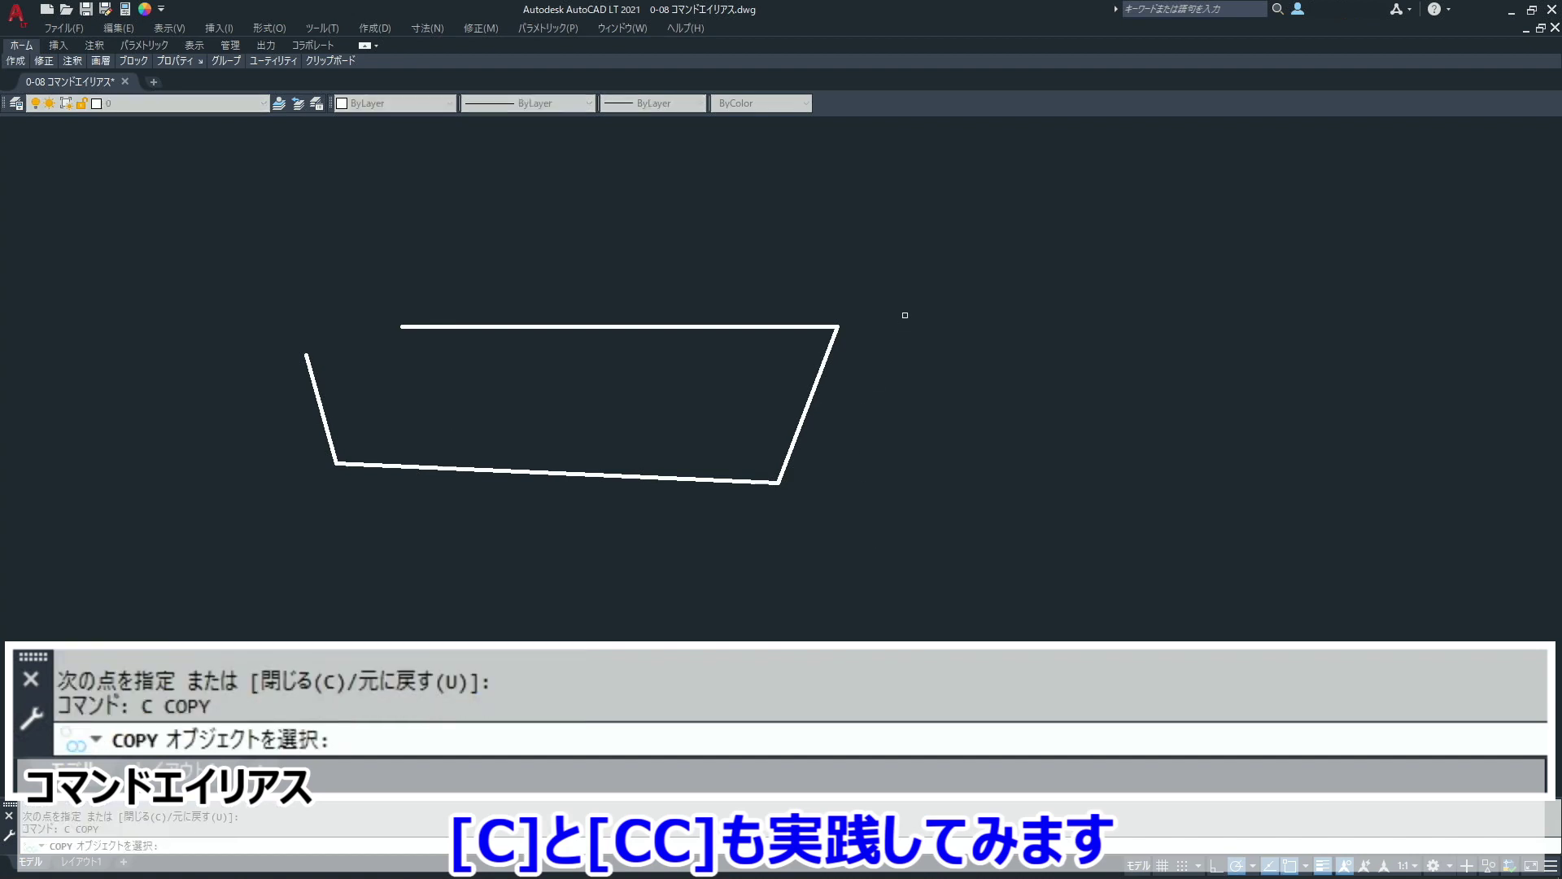
{"action": "left_click", "coordinate": [912, 304]}
{"action": "left_click", "coordinate": [262, 495]}
{"action": "key", "text": "Return"}
{"action": "left_click", "coordinate": [387, 544]}
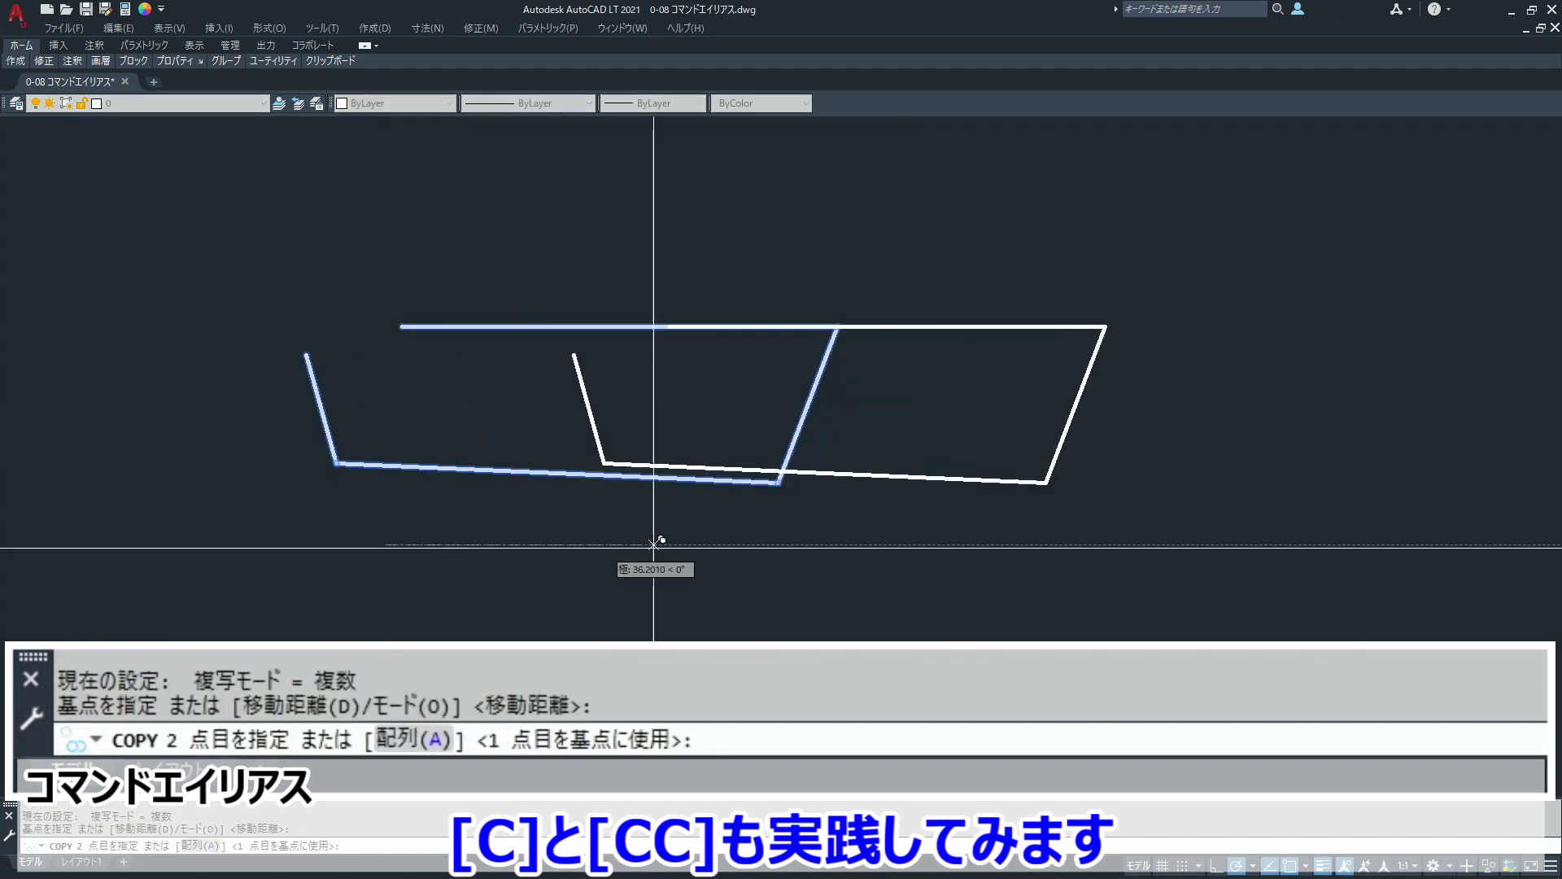
{"action": "left_click", "coordinate": [1013, 543]}
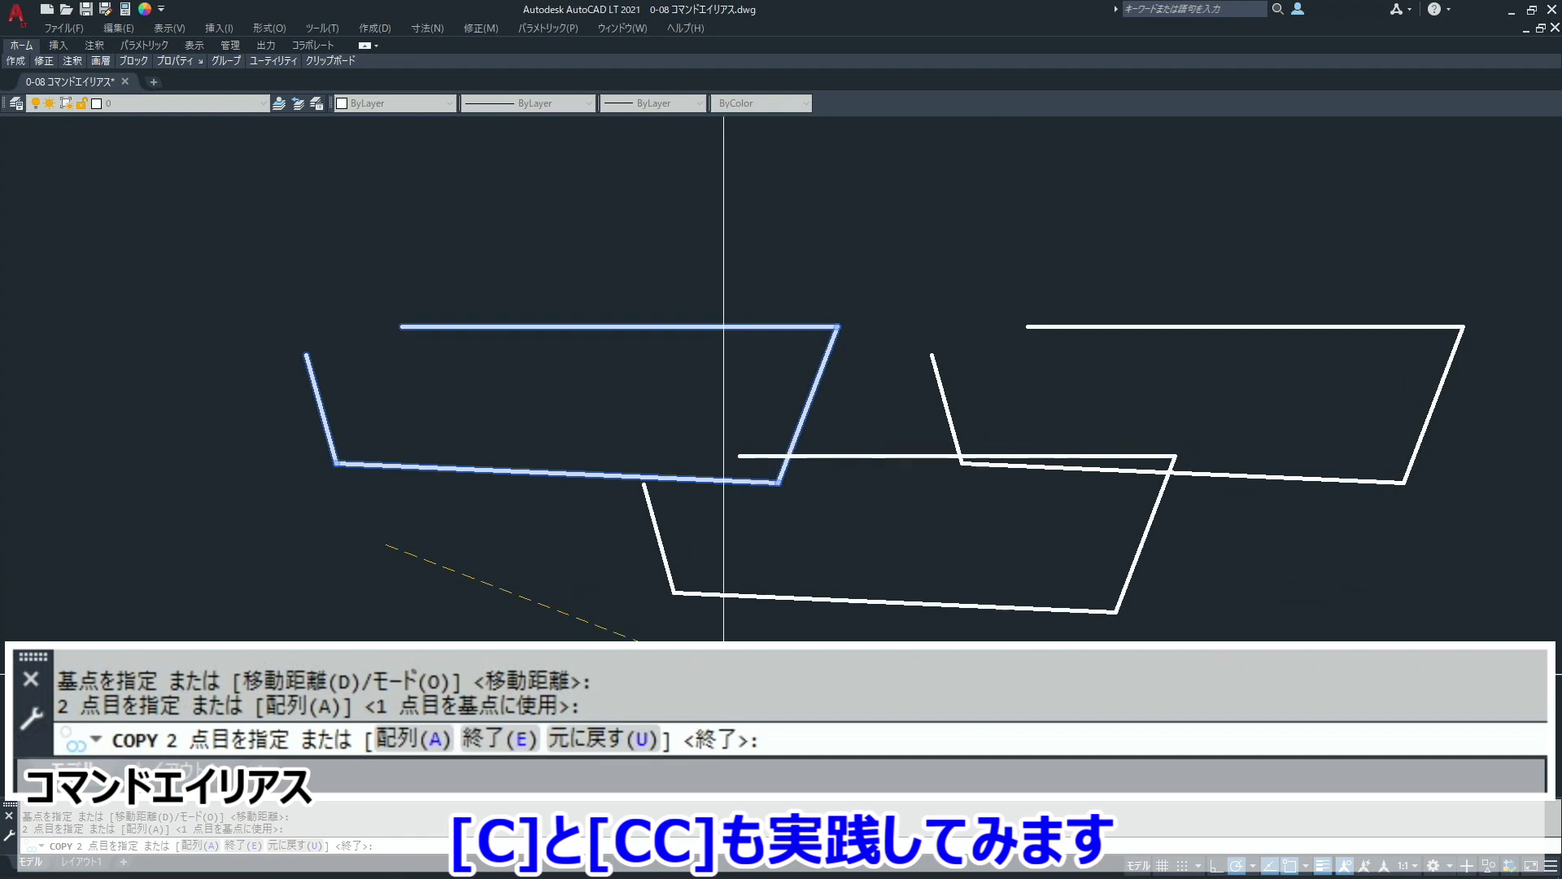
{"action": "key", "text": "Return"}
- Draw a circle centred between the two outlines and overlapping both, using the alias CC for CIRCLE
{"action": "type", "text": "c"}
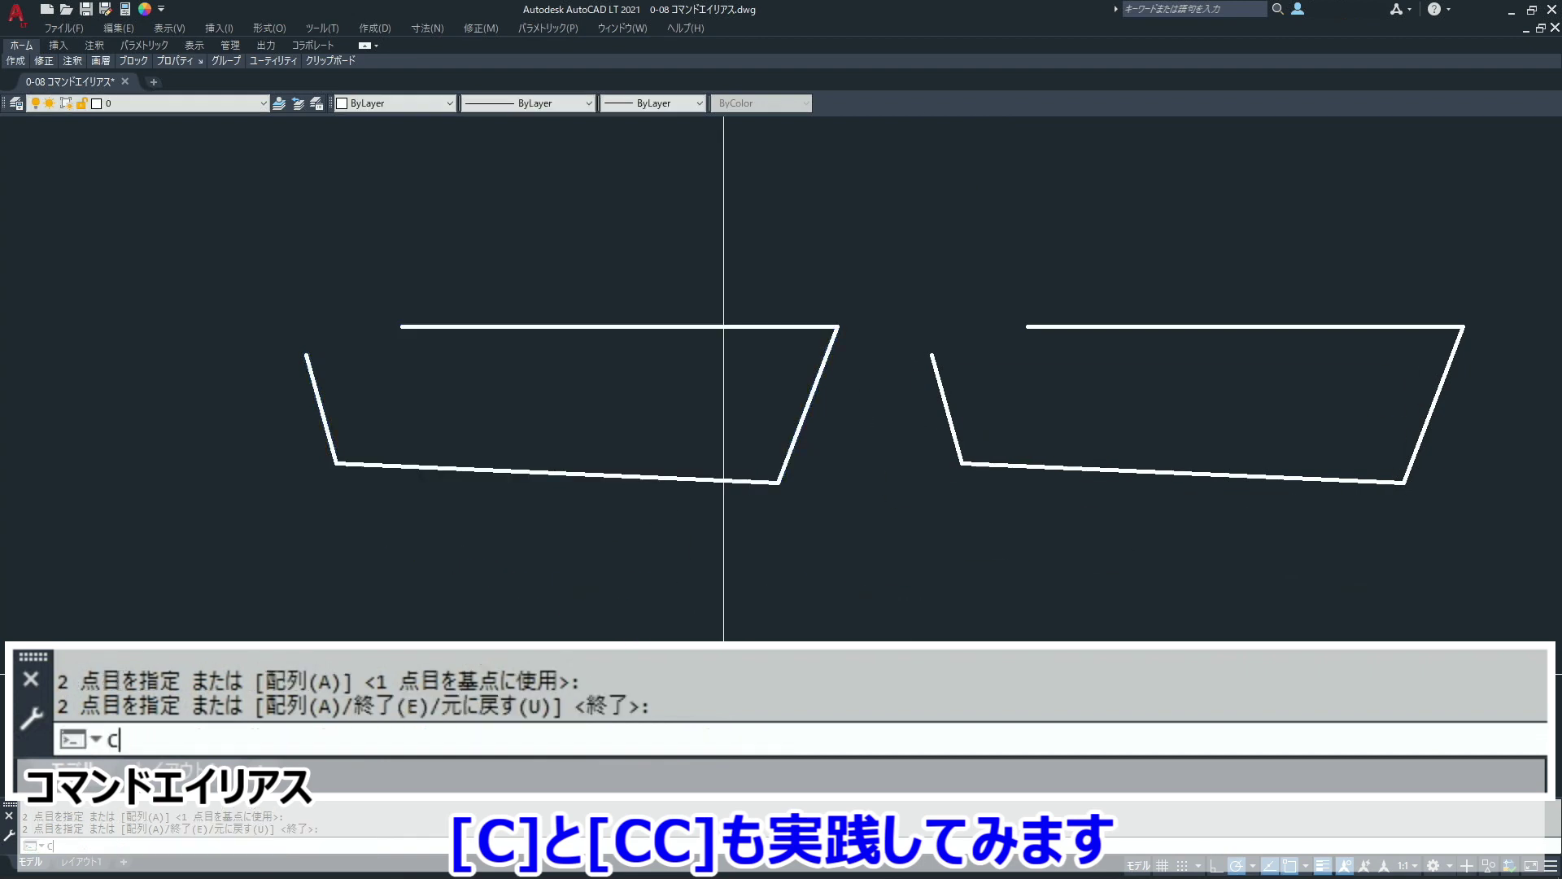
{"action": "type", "text": "c"}
{"action": "key", "text": "Return"}
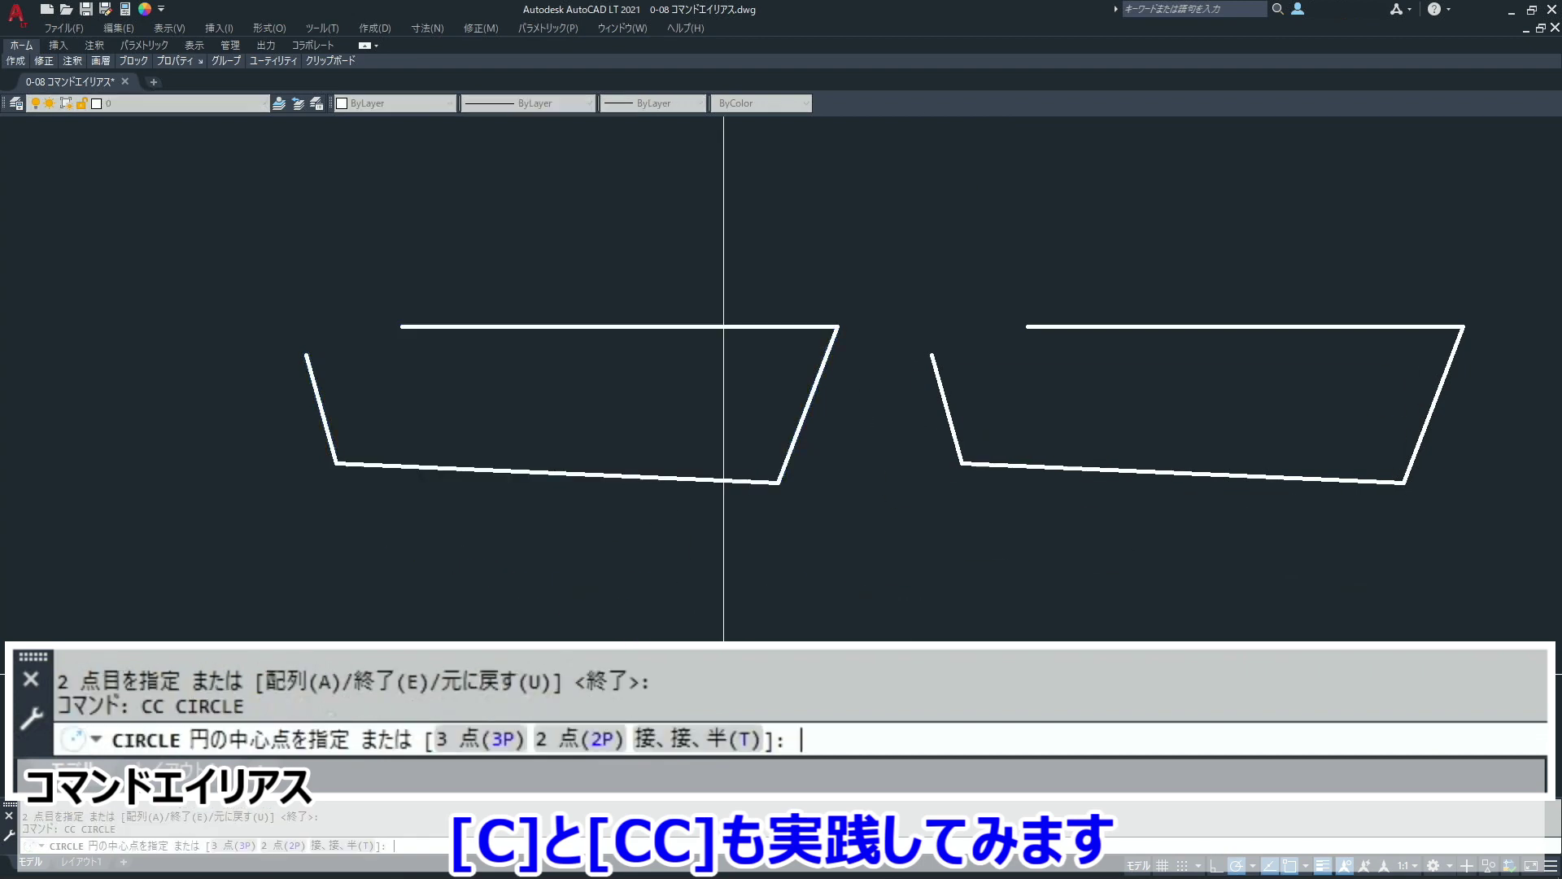
{"action": "left_click", "coordinate": [873, 409]}
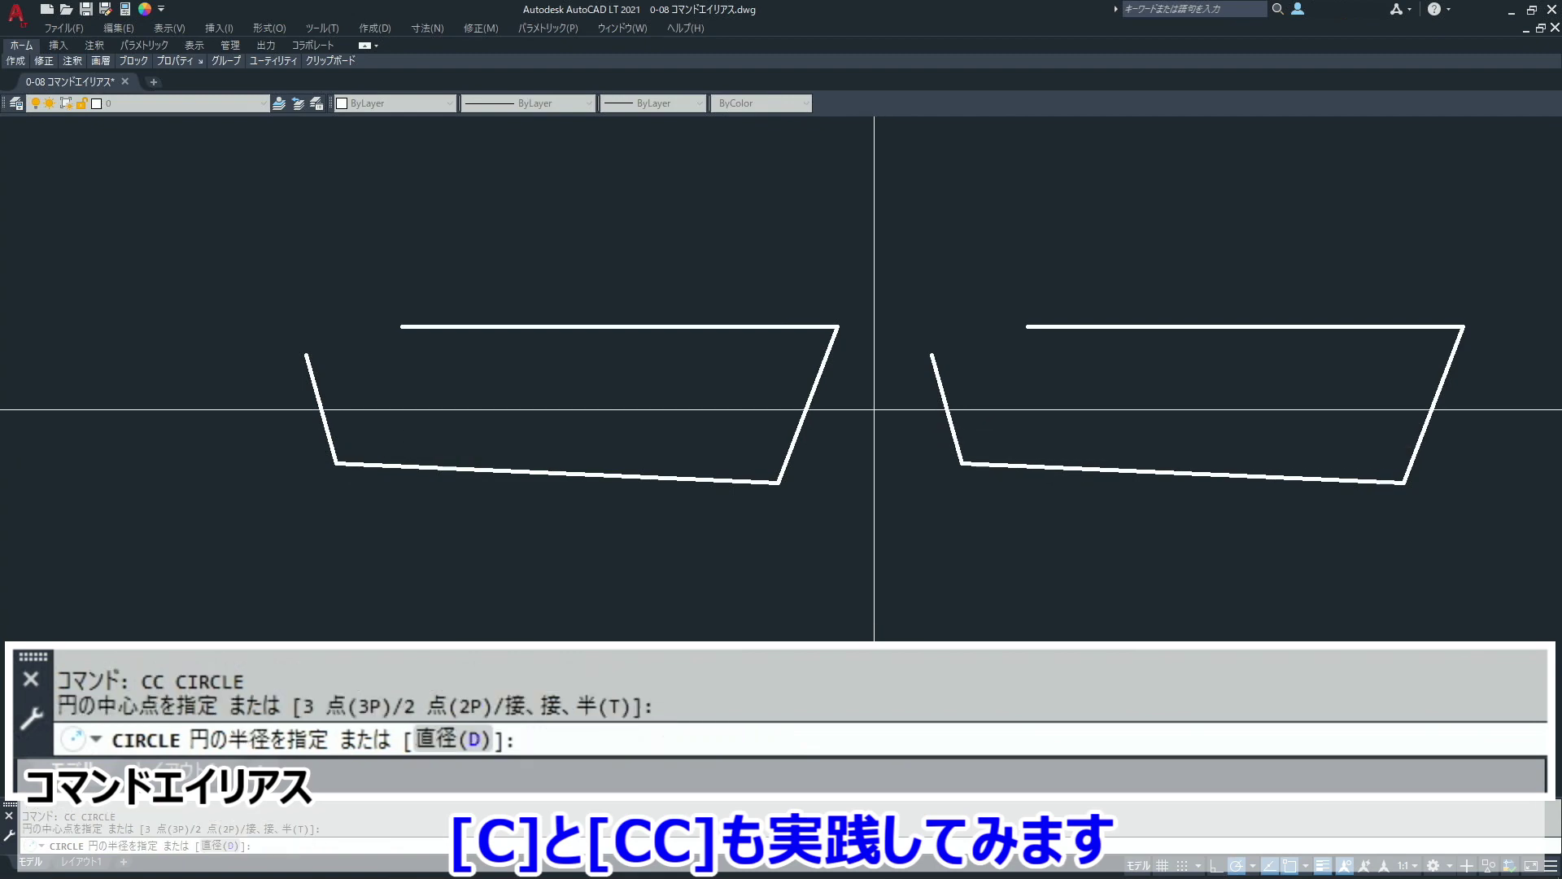
{"action": "left_click", "coordinate": [1074, 294]}
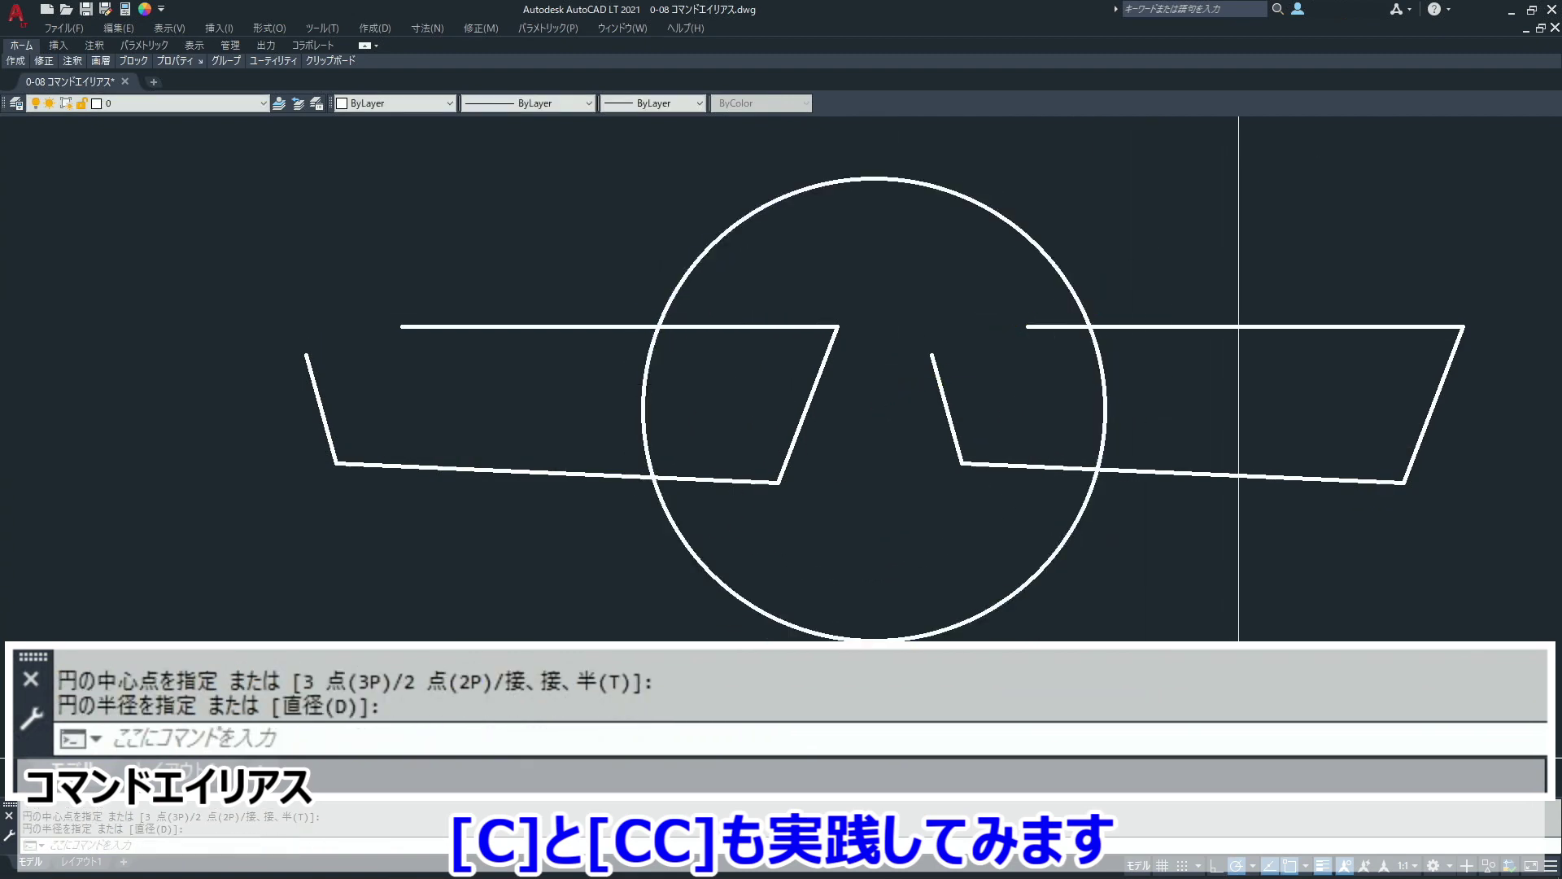